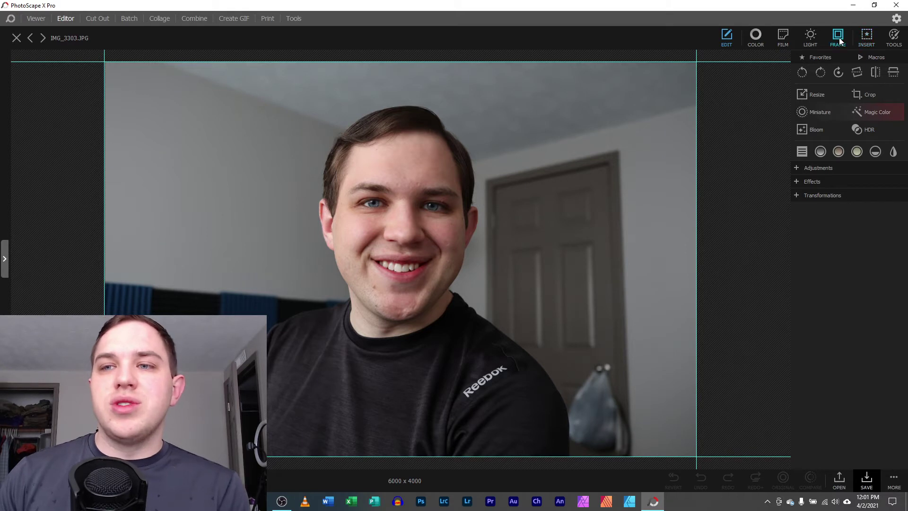
Pick the filled ellipse shape tool under Insert and set its fill colour to white.
click(867, 34)
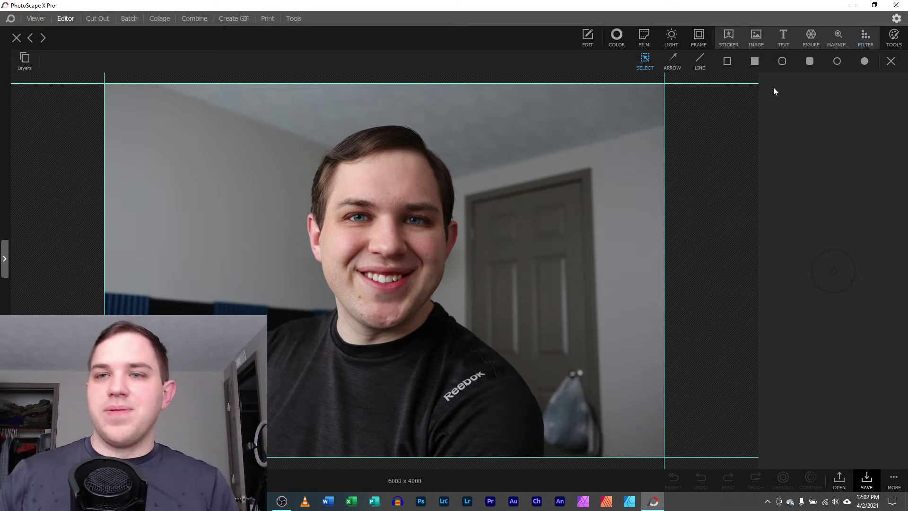
click(864, 62)
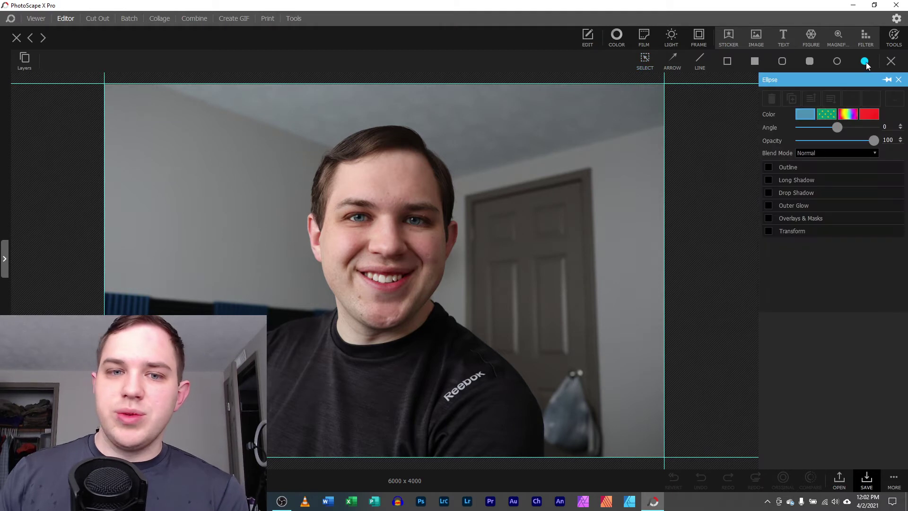
click(805, 114)
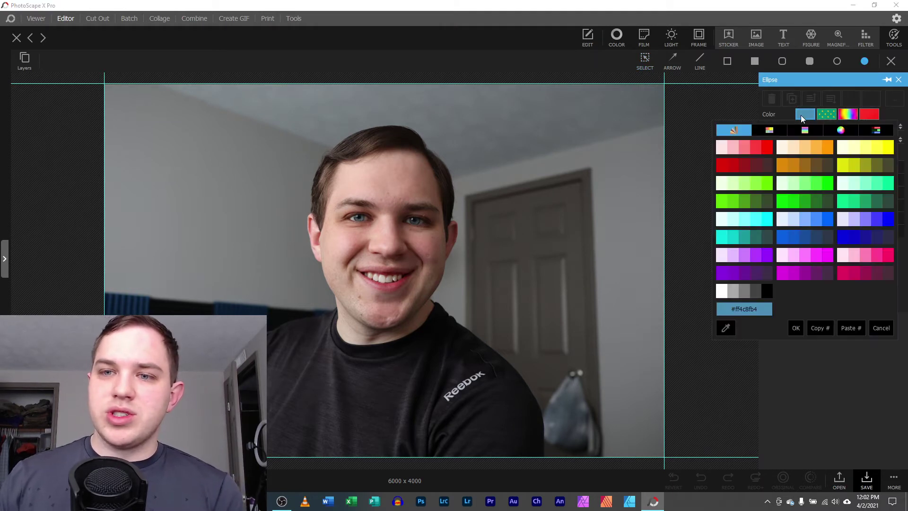
click(732, 296)
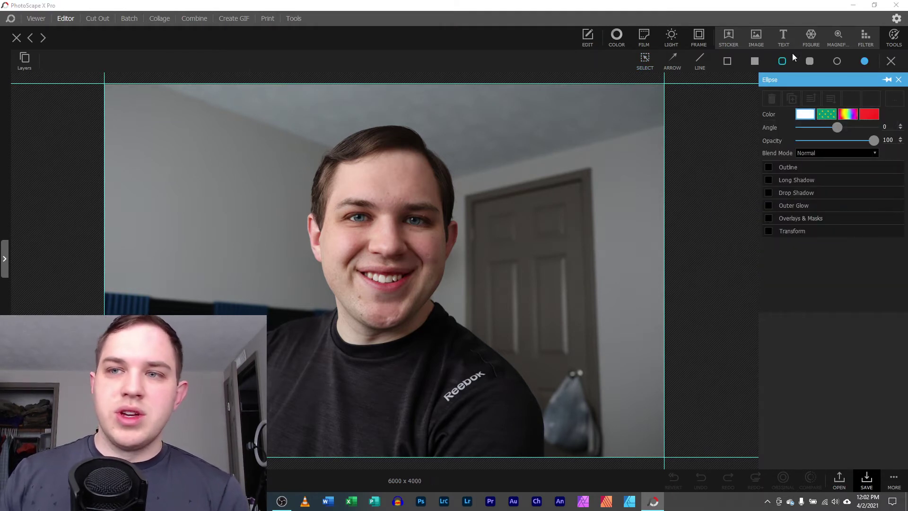
click(894, 37)
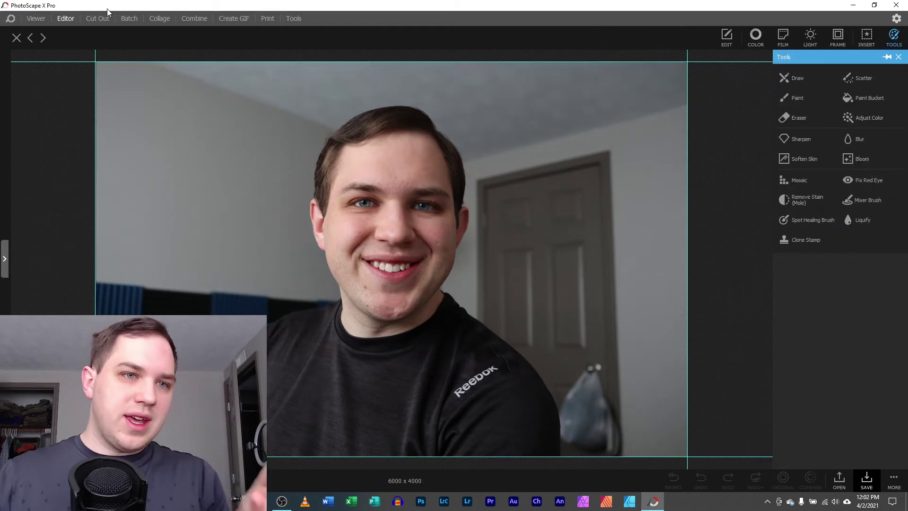
click(867, 37)
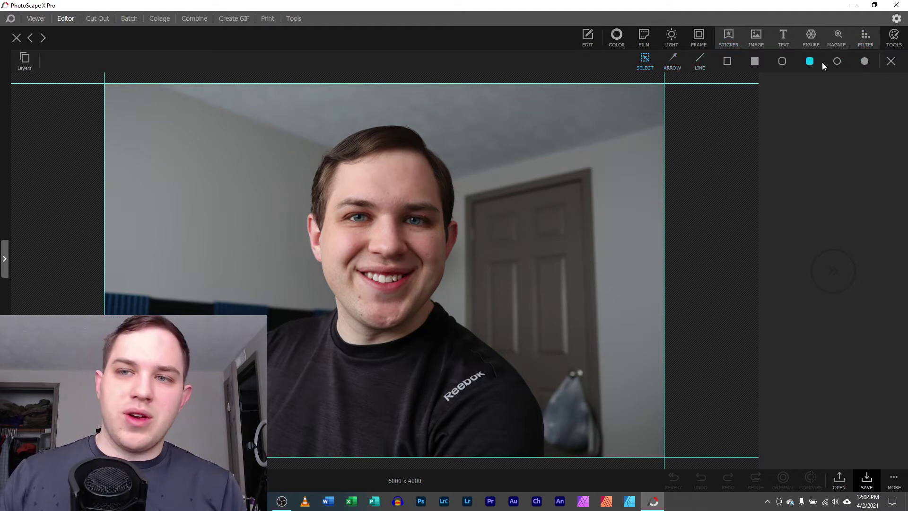
Draw a white circle at top left, then a second on the right and nudge it into place.
click(864, 61)
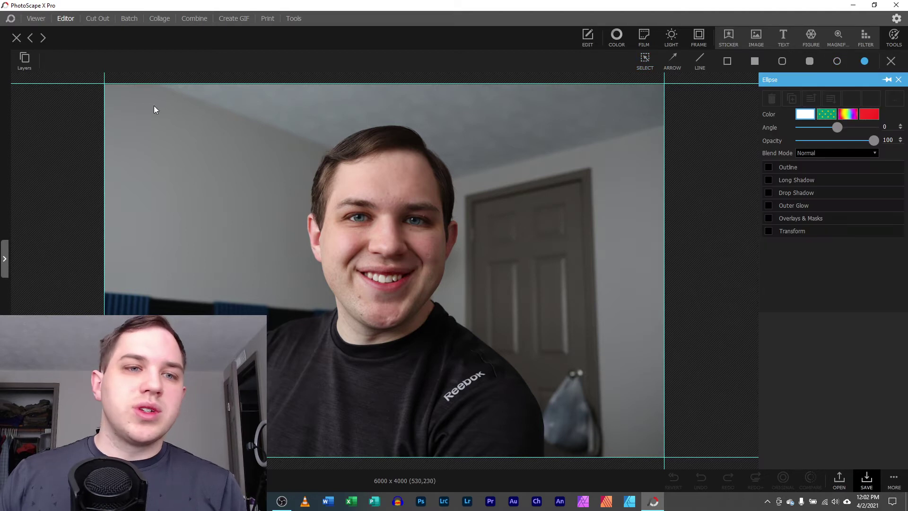
drag(125, 107, 280, 264)
key(Escape)
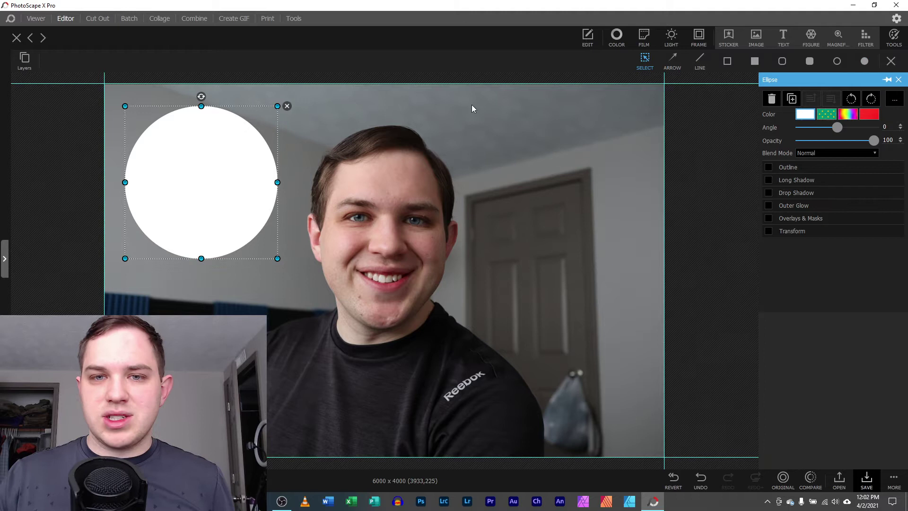
drag(471, 104, 593, 256)
click(864, 61)
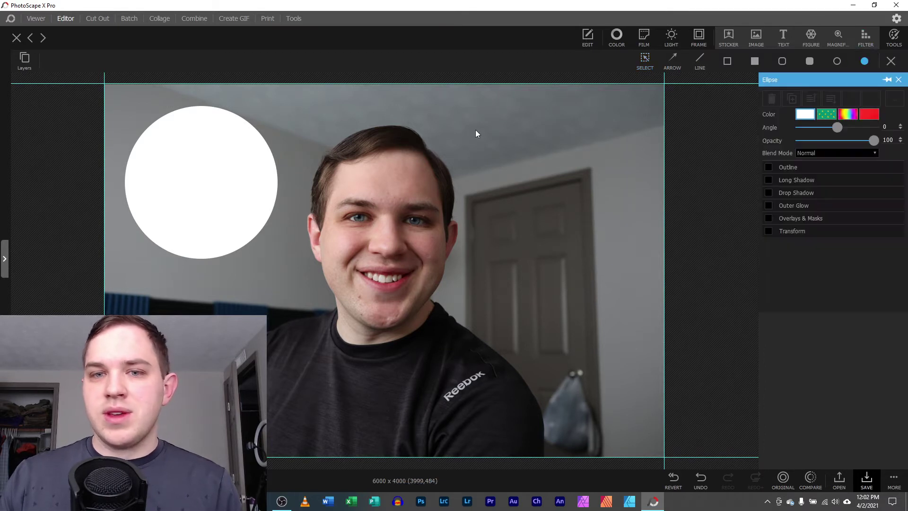
drag(478, 104, 615, 243)
drag(554, 195, 567, 204)
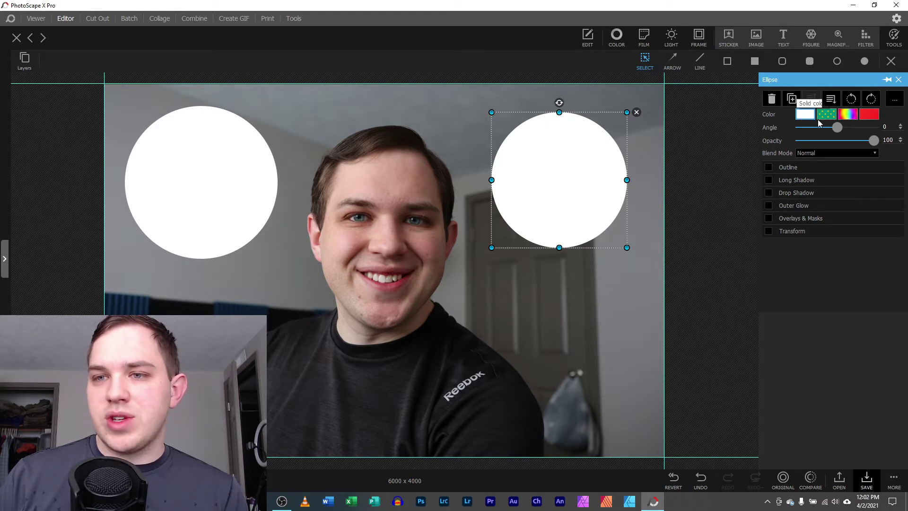
Try pattern and red/pink blurred-texture fills on the right circle, then switch it to a gradient fill.
click(826, 115)
click(847, 115)
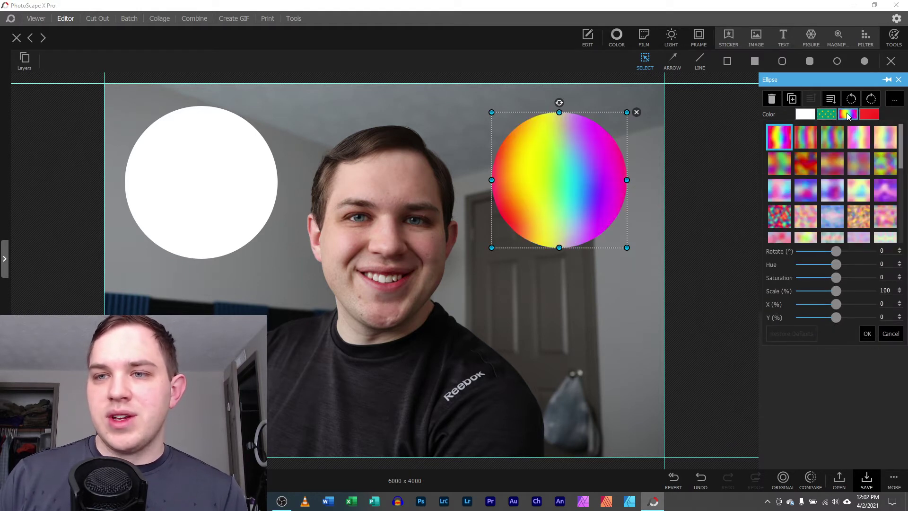
click(845, 115)
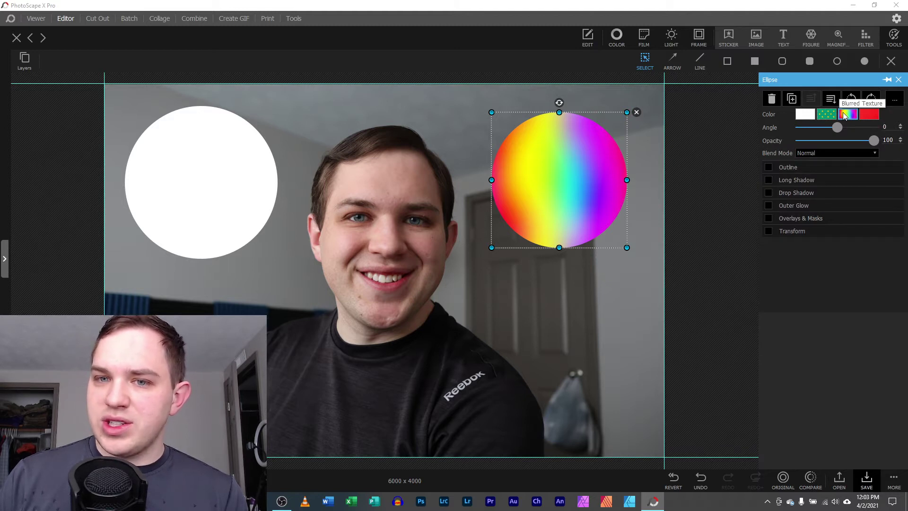
click(845, 115)
click(809, 159)
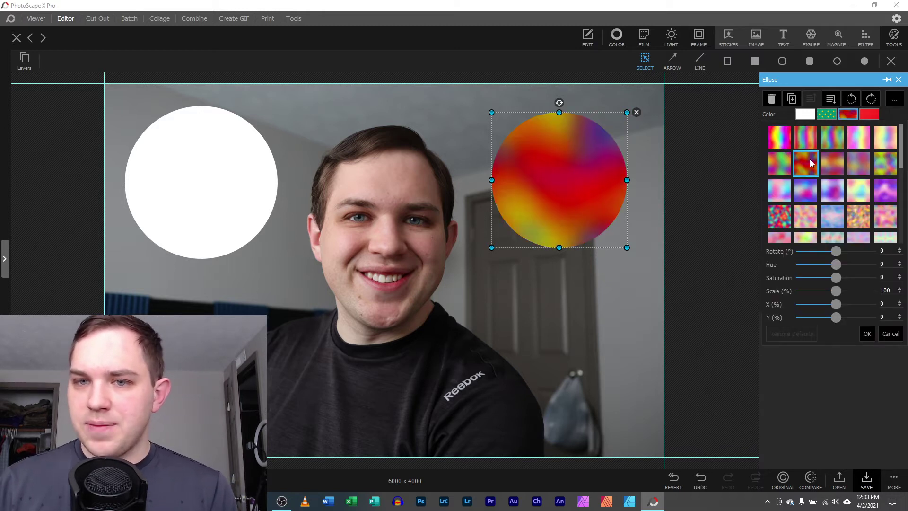
click(867, 169)
click(899, 118)
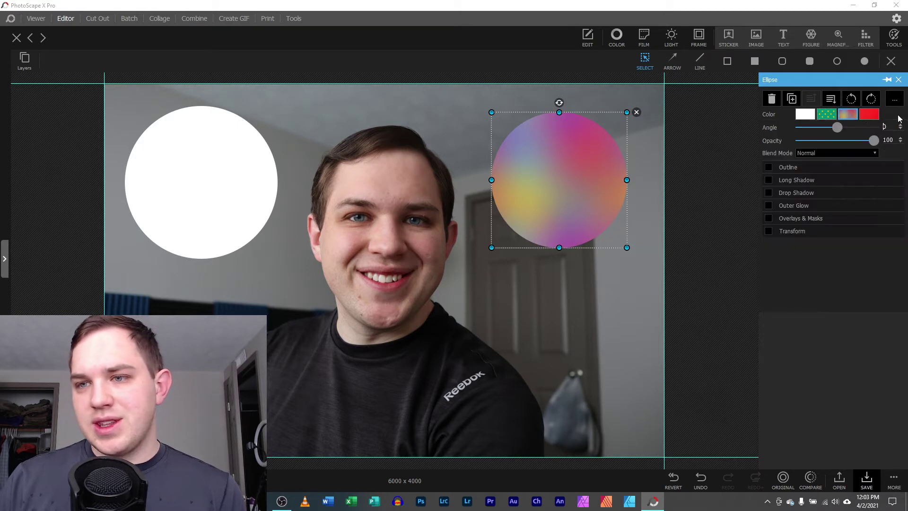
click(863, 114)
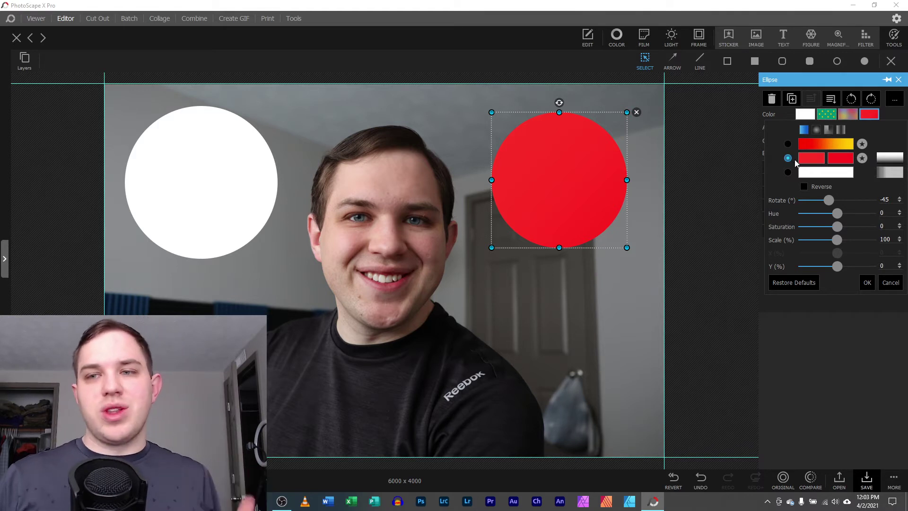
Start the gradient with white and fade the second colour's opacity toward 0%.
click(816, 157)
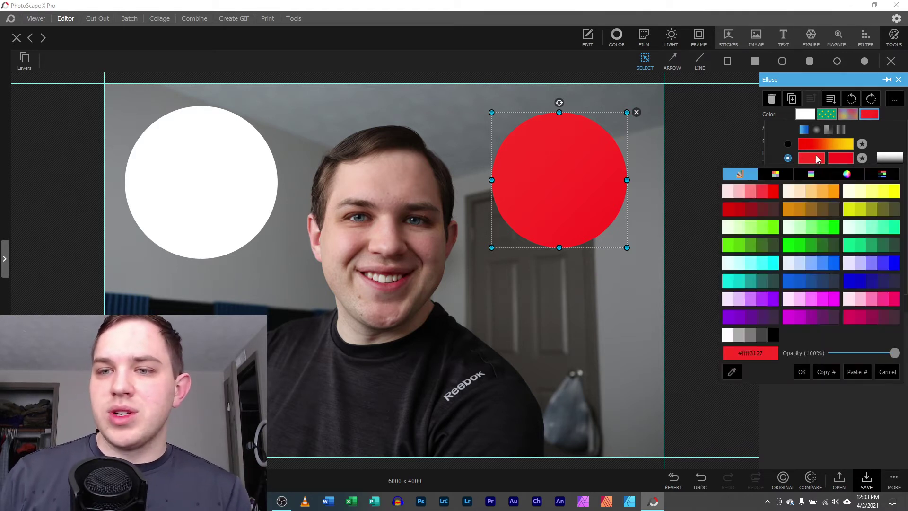
click(727, 335)
click(802, 372)
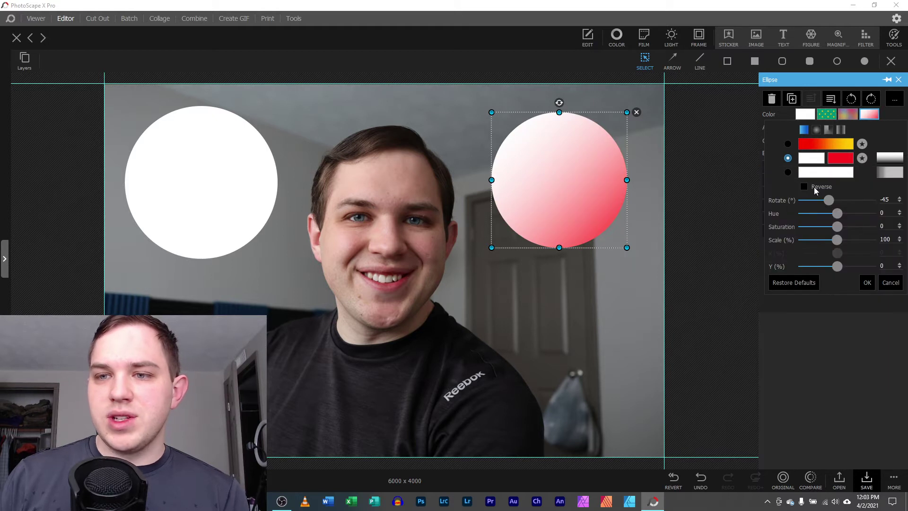
click(838, 157)
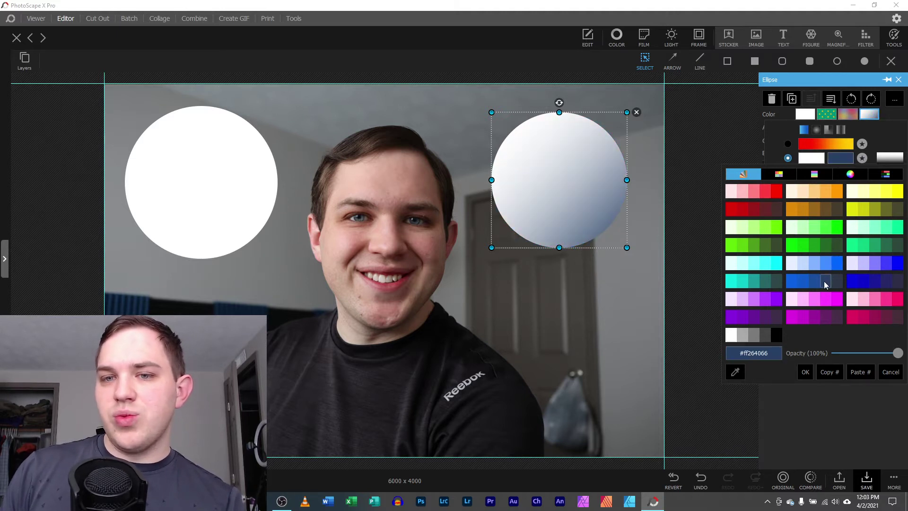
click(825, 317)
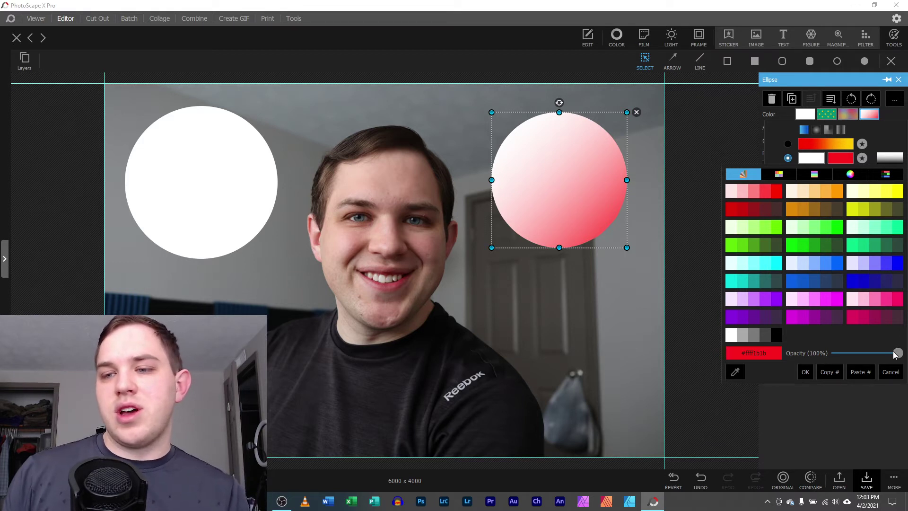
drag(897, 353, 817, 349)
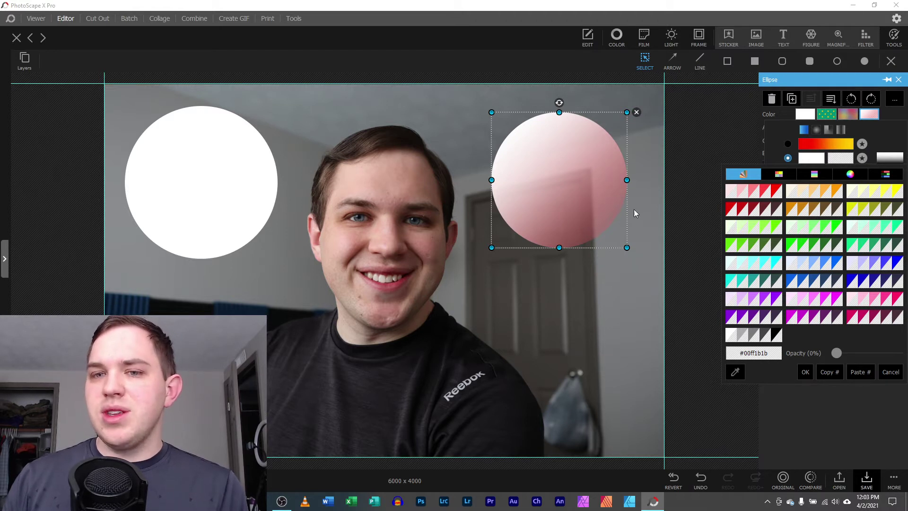
Make the gradient's end colour white and browse the gradient style presets.
click(731, 335)
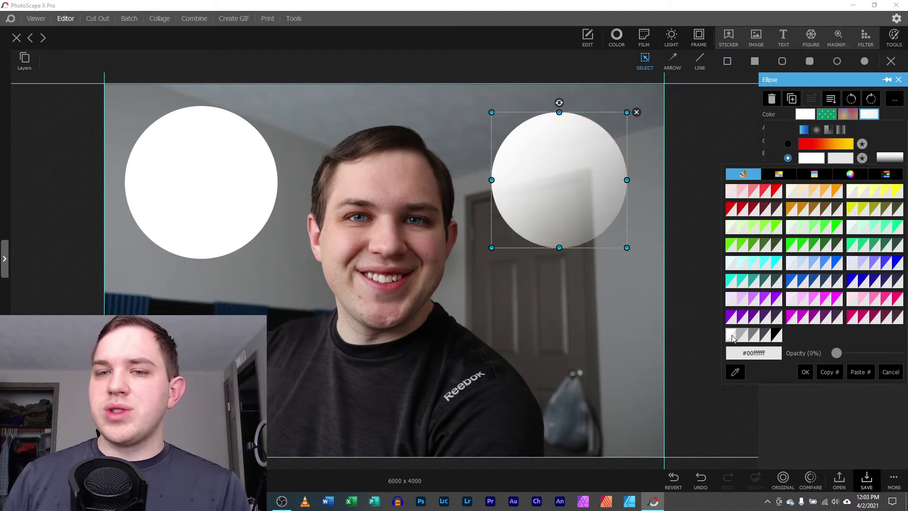
click(732, 338)
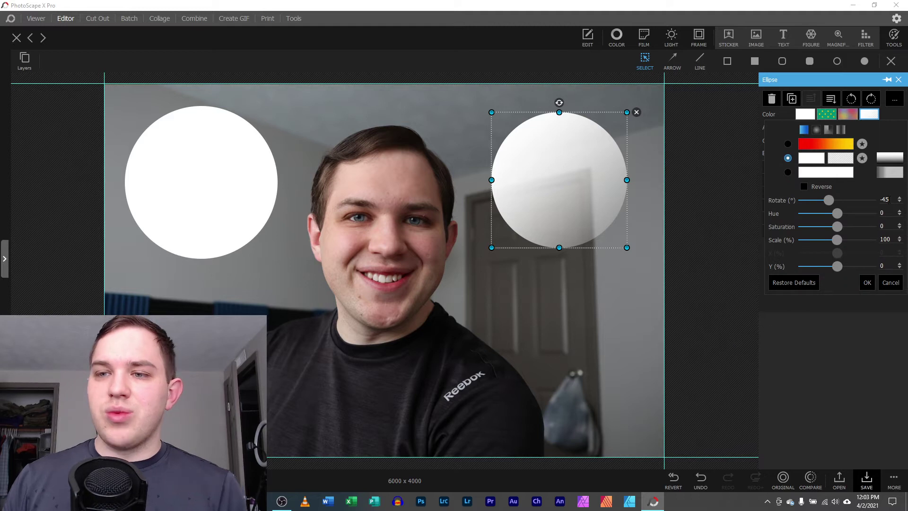
click(891, 174)
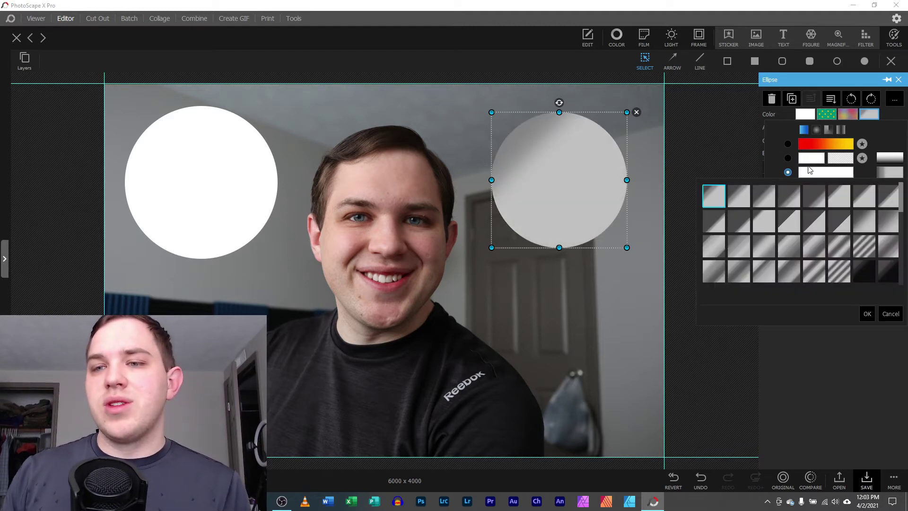
click(890, 159)
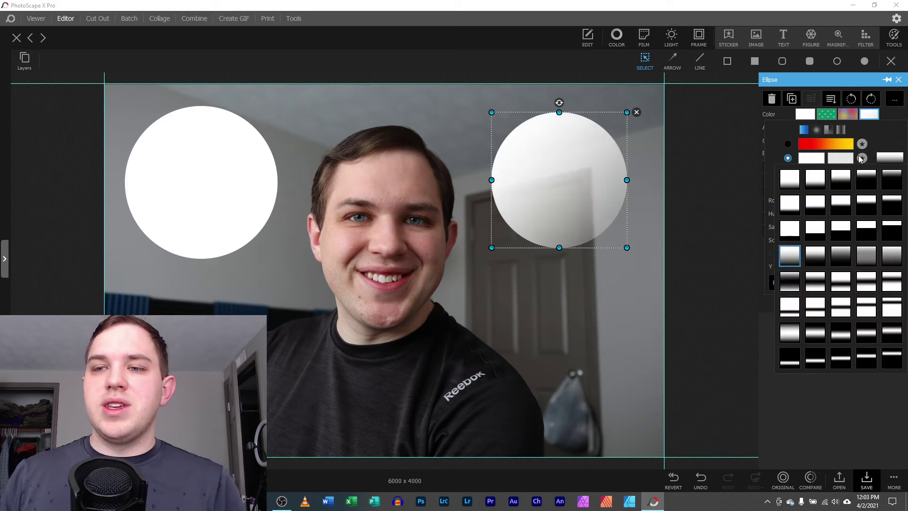
Set the second colour's opacity to 0% (#00ffffff) and confirm it.
click(840, 158)
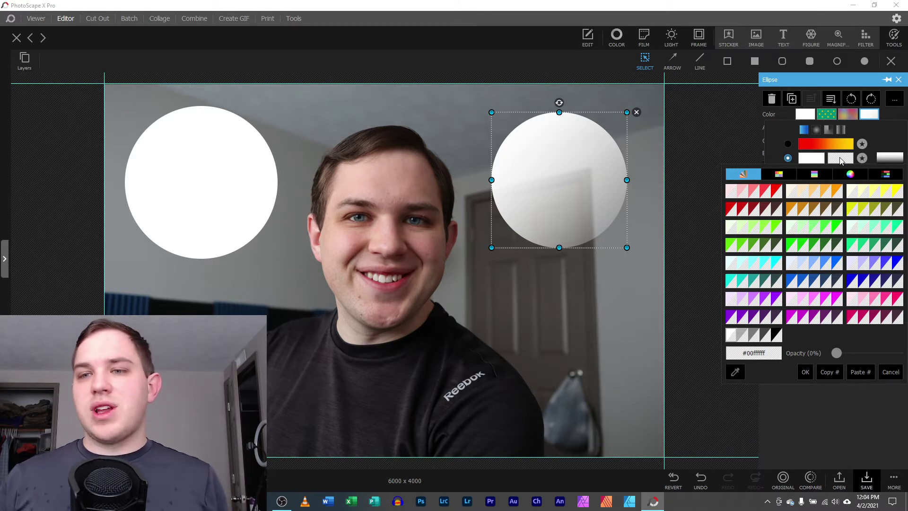
mouse_move(840, 353)
mouse_down()
mouse_move(869, 354)
mouse_move(838, 353)
mouse_up()
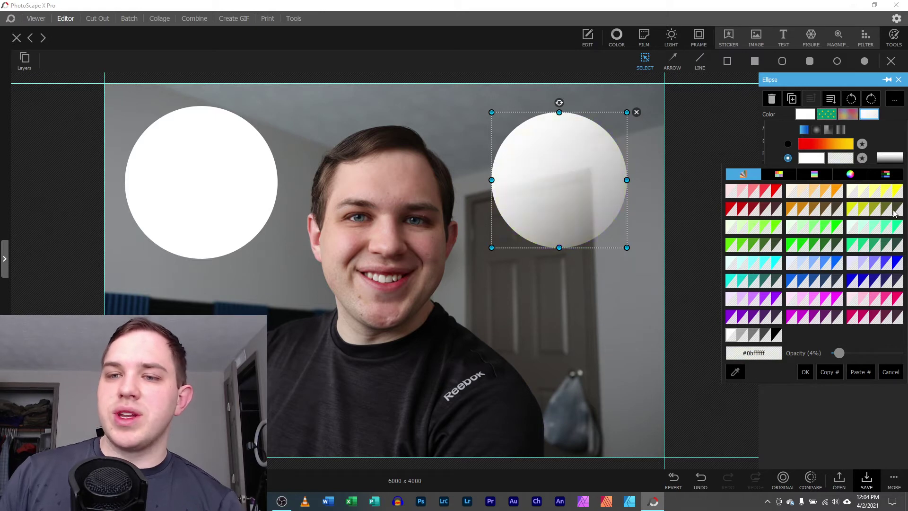
mouse_move(838, 352)
mouse_down()
mouse_move(877, 353)
mouse_move(853, 354)
mouse_up()
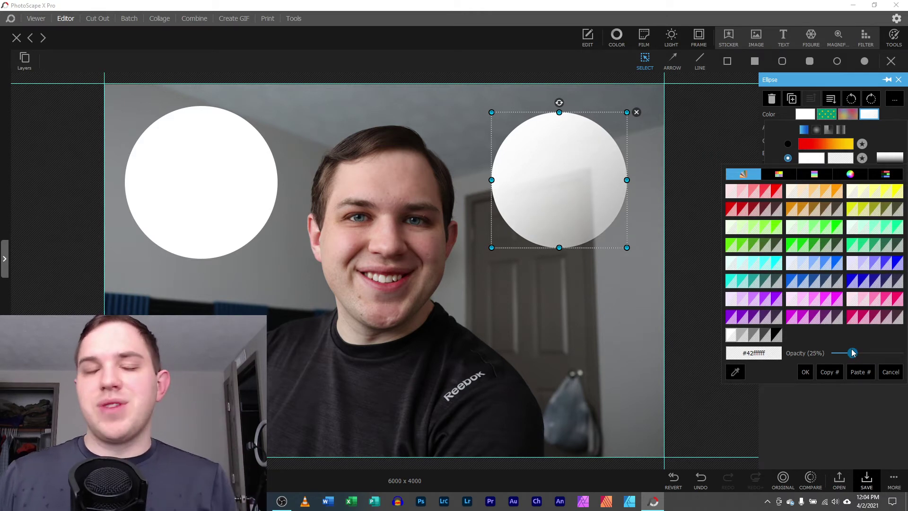
drag(854, 353, 825, 349)
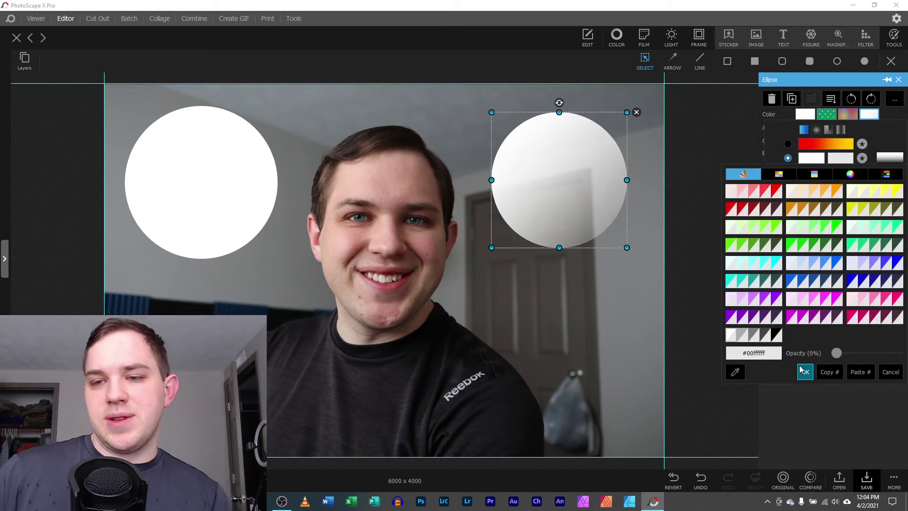
click(731, 334)
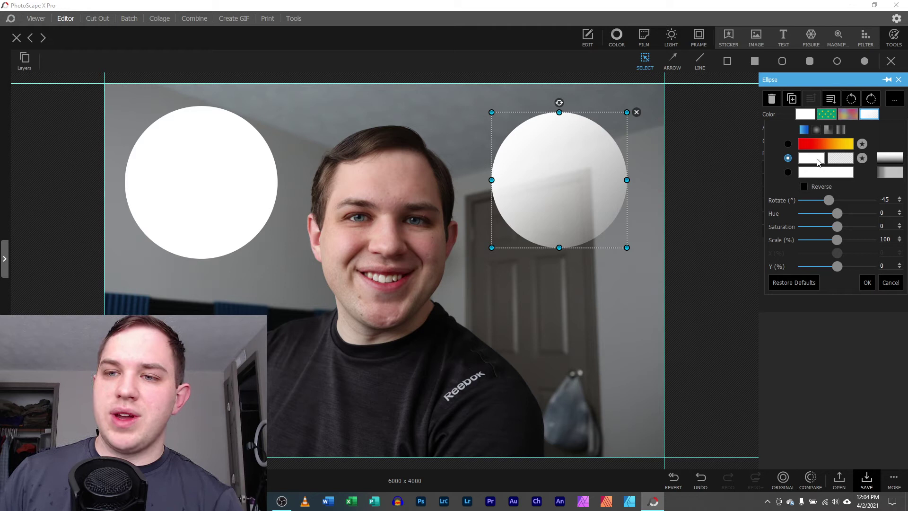
Preview many gradient presets on the circle, including diagonal split, banded and light-band styles.
click(897, 159)
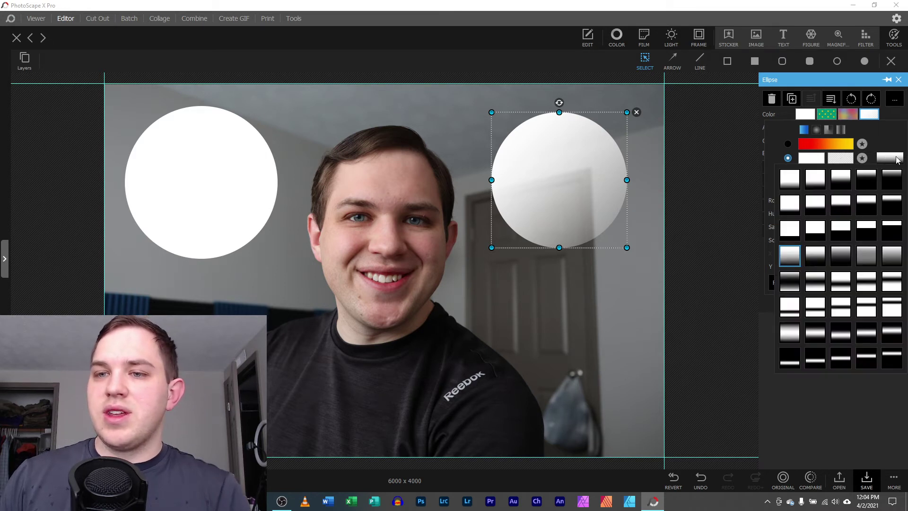
click(871, 176)
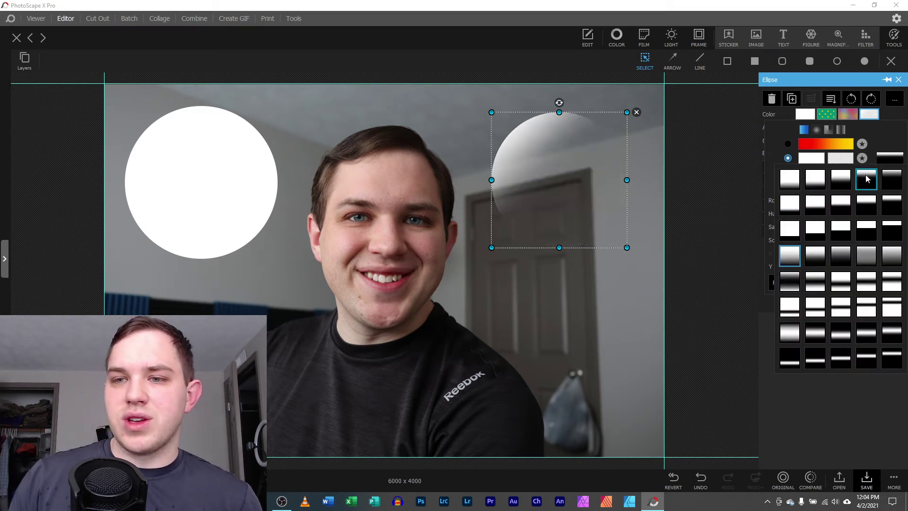
click(846, 186)
click(816, 204)
click(839, 212)
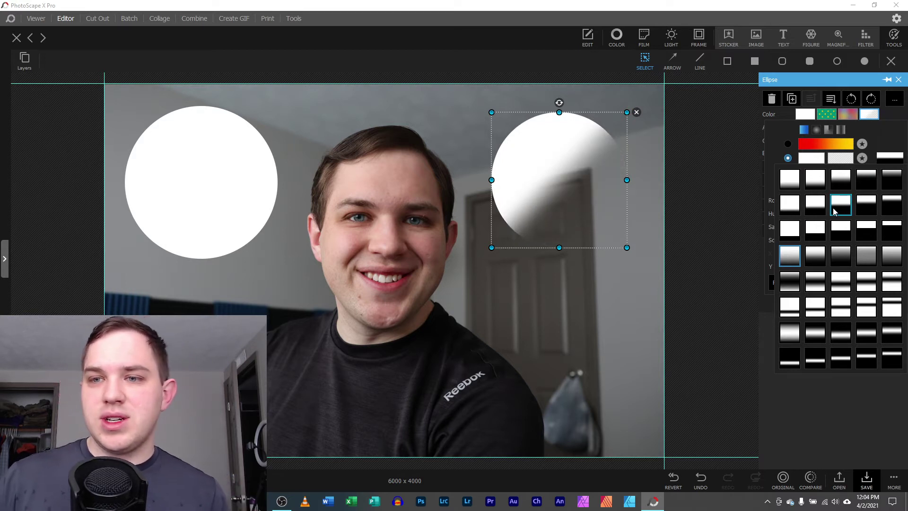
click(835, 210)
click(813, 258)
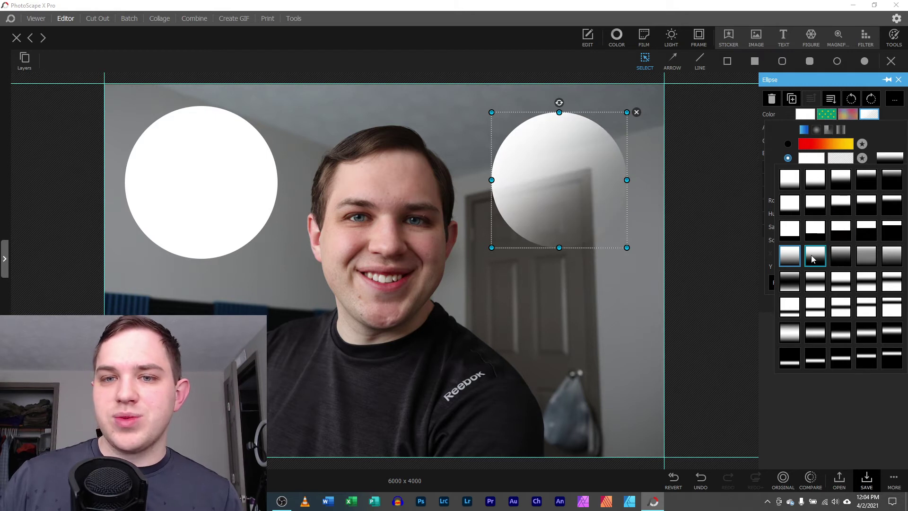
click(831, 255)
click(835, 279)
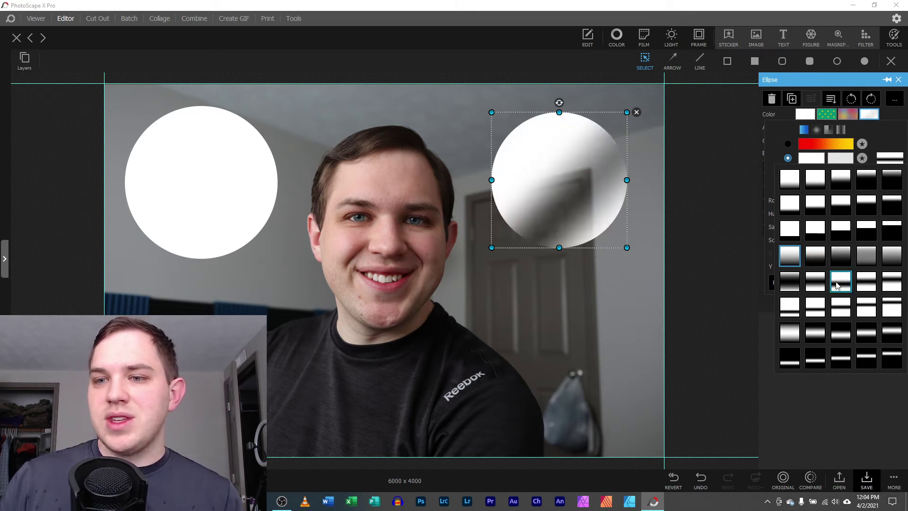
click(817, 333)
click(790, 334)
click(790, 358)
click(815, 358)
click(867, 358)
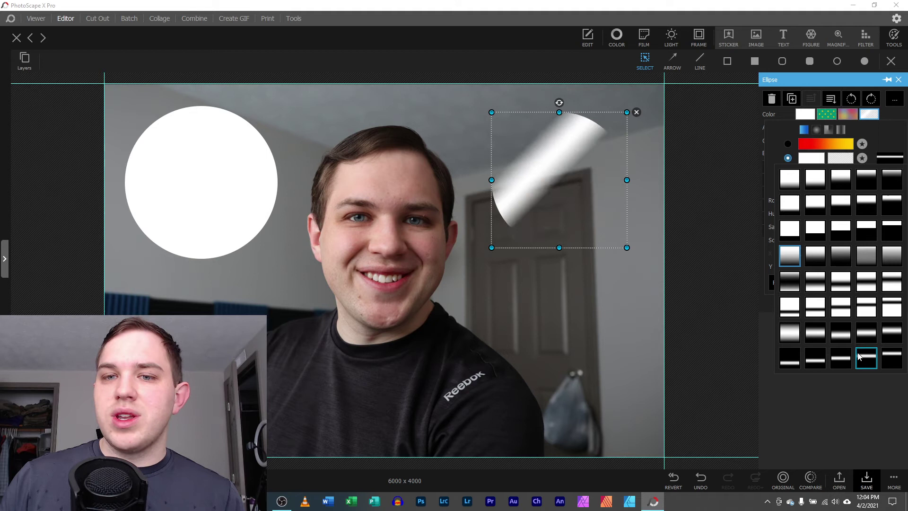
click(892, 358)
click(866, 358)
click(866, 334)
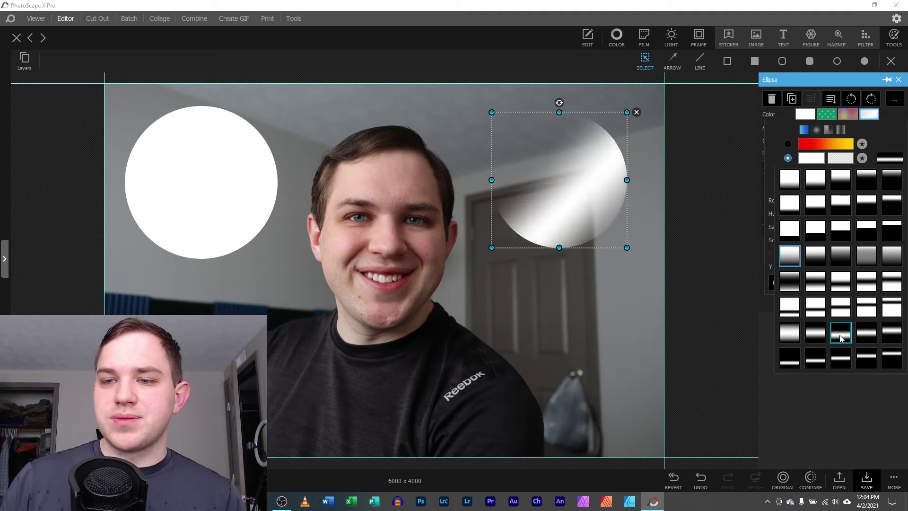
click(815, 334)
Compare white-to-grey fades and settle on the soft top-to-bottom preset in the fourth row.
click(792, 334)
click(793, 333)
click(789, 307)
click(798, 257)
click(815, 255)
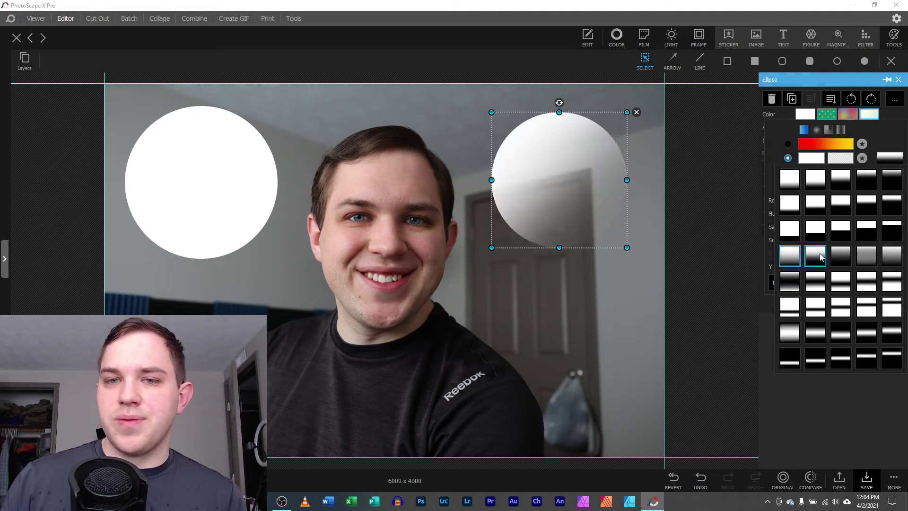
click(845, 254)
click(819, 257)
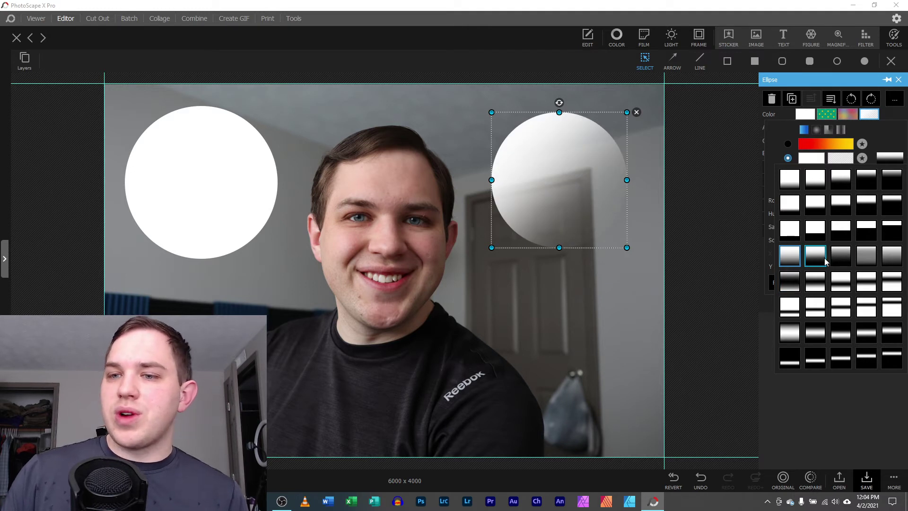
Toggle the gradient's Reverse on and off and experiment with its rotation and scale.
click(819, 257)
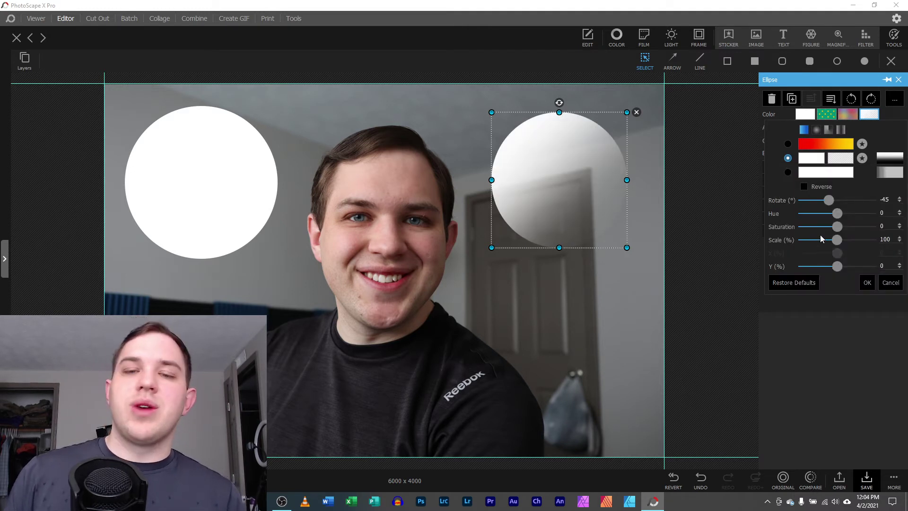
click(804, 187)
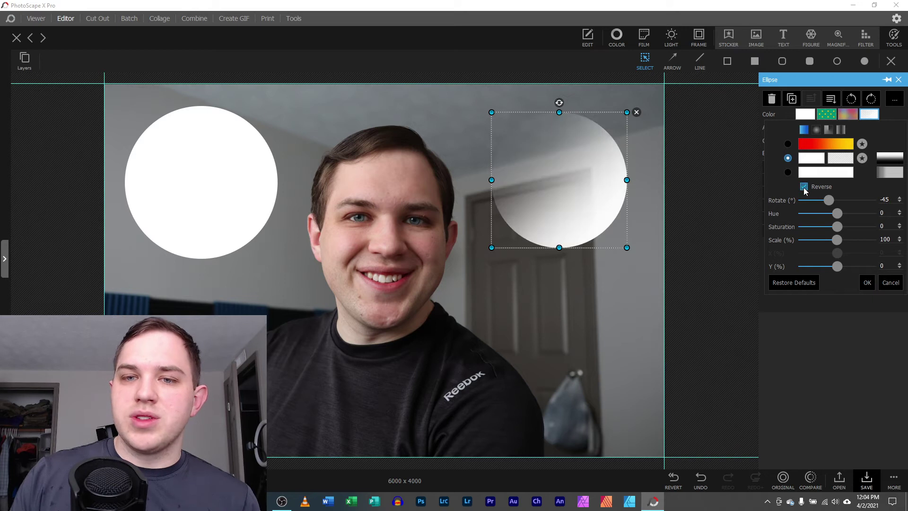
click(804, 187)
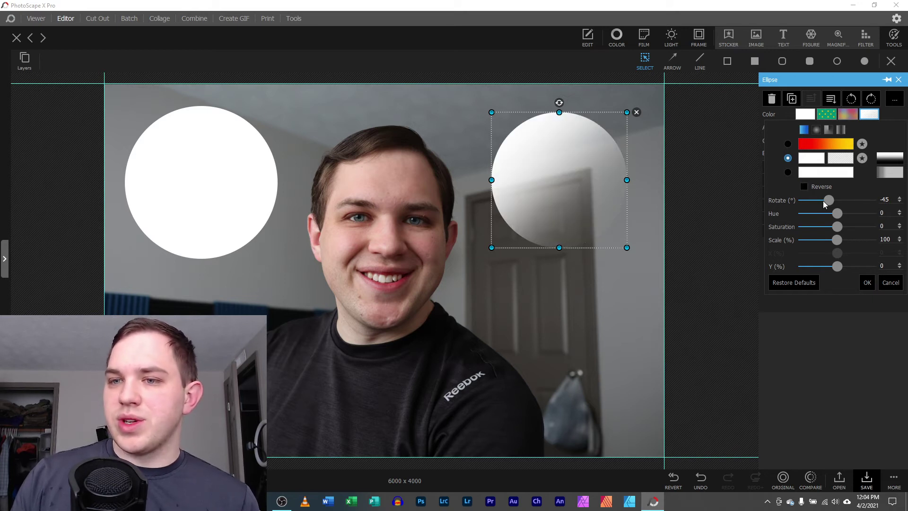
drag(823, 201, 797, 244)
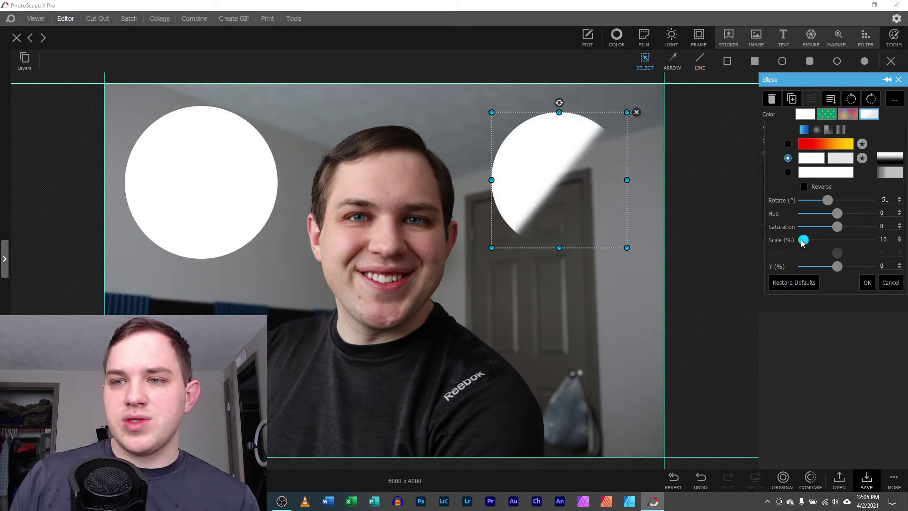
drag(804, 241, 837, 267)
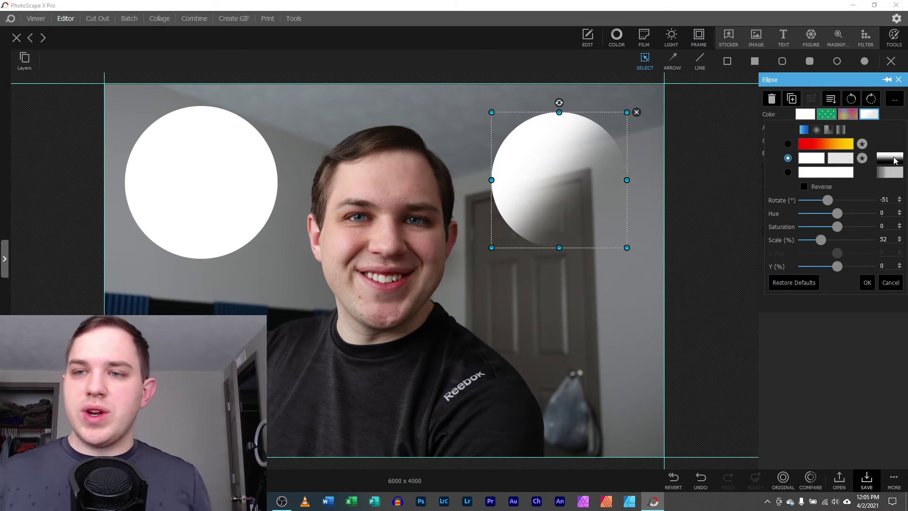
Reapply the soft fade preset, then set scale to 61% and rotation to -8°.
click(869, 159)
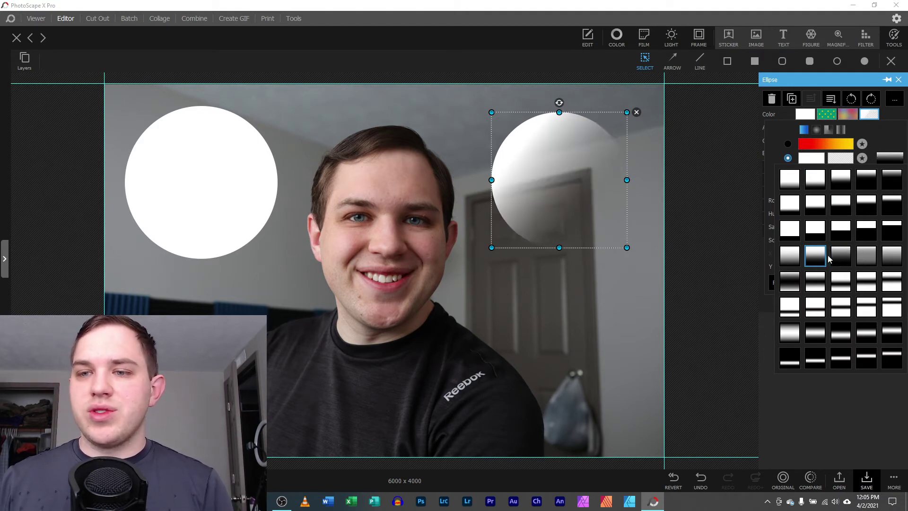
click(815, 253)
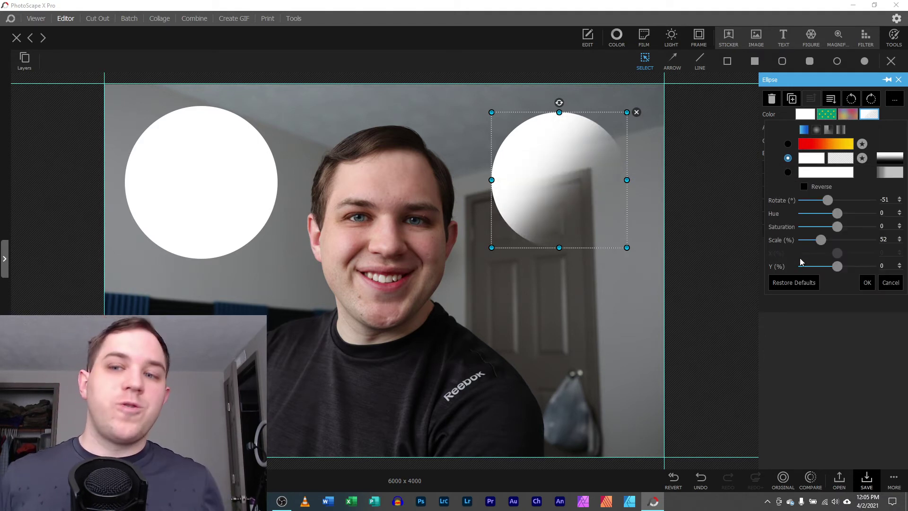
drag(822, 242, 836, 267)
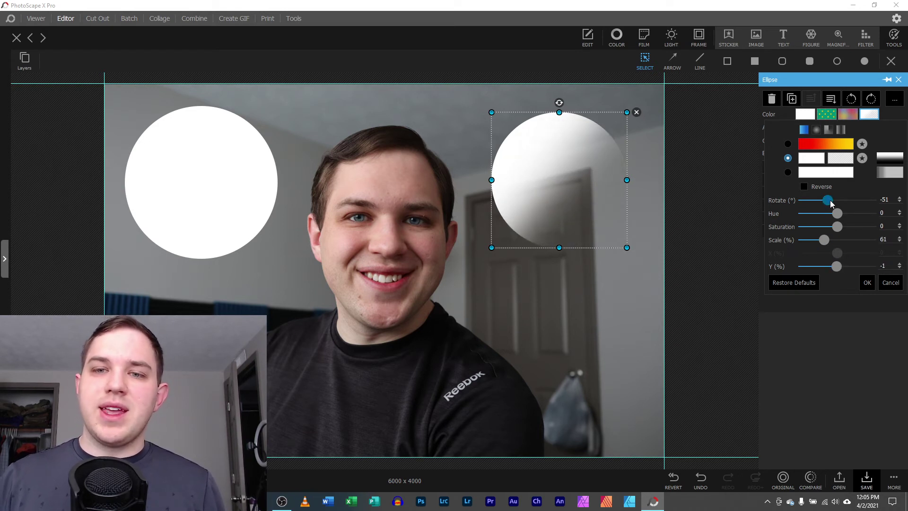
mouse_move(830, 200)
mouse_down()
mouse_move(851, 195)
mouse_move(838, 191)
mouse_up()
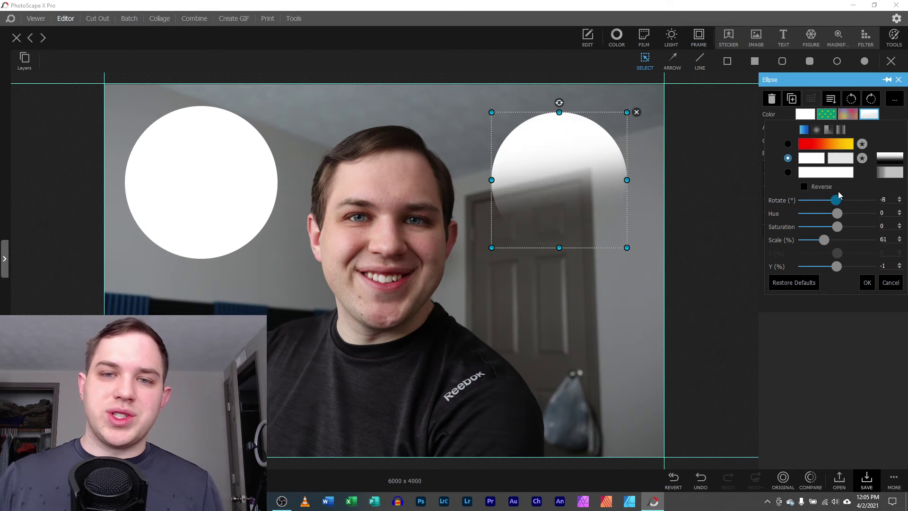
Try radial, angular and finally reflected gradient types on the right circle.
click(817, 130)
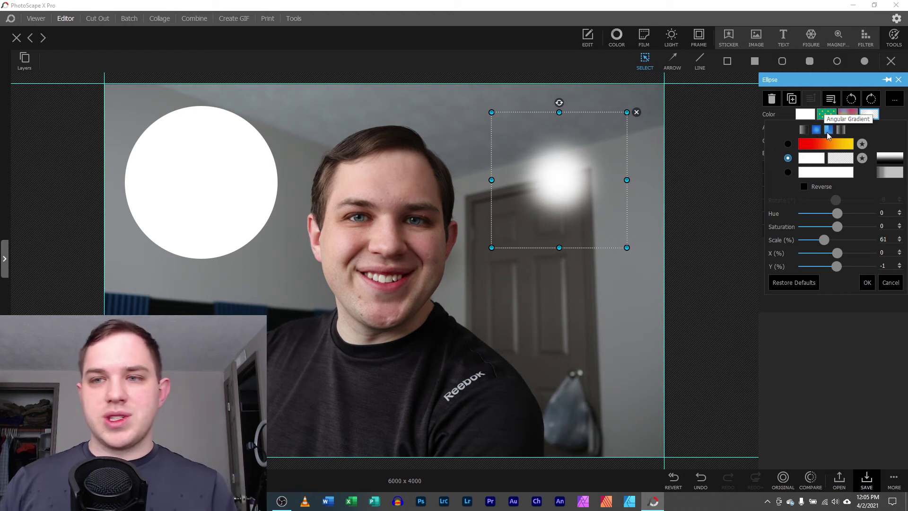
click(829, 130)
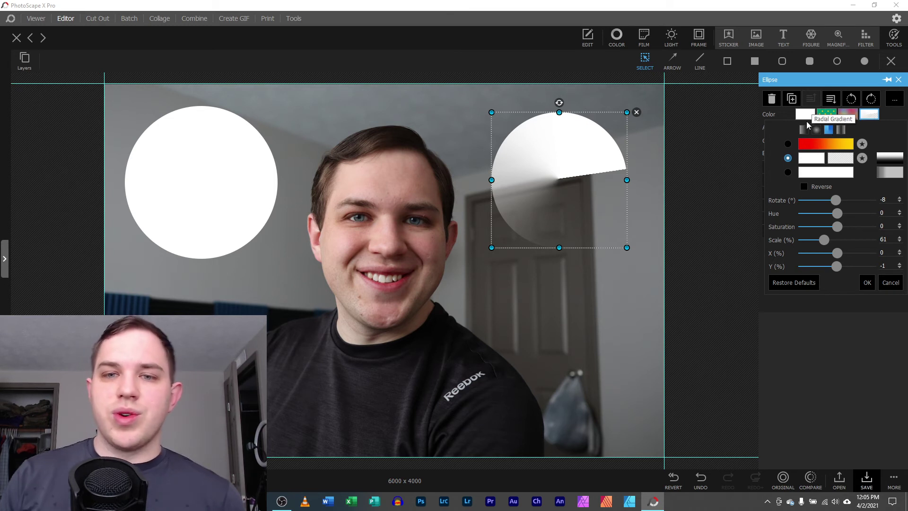
click(841, 130)
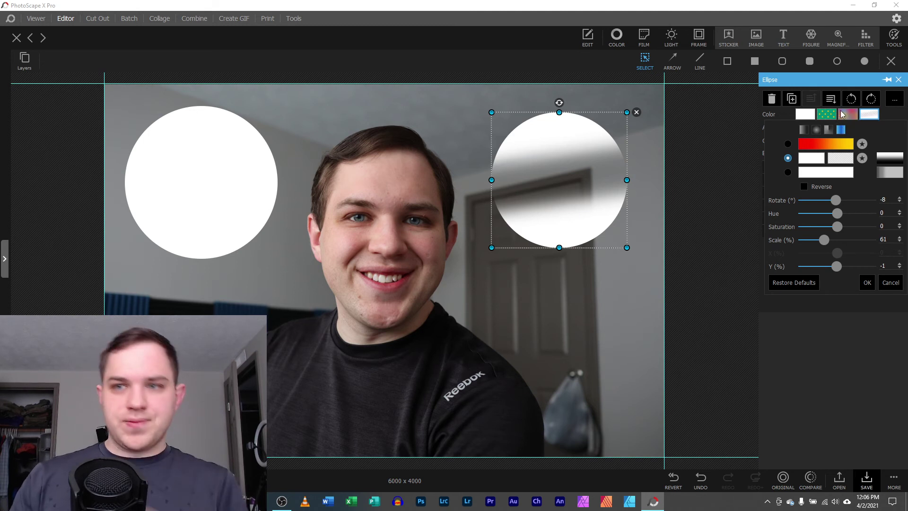
Return to a linear gradient with default settings, previewing then cancelling the white-to-blue favourite.
click(803, 130)
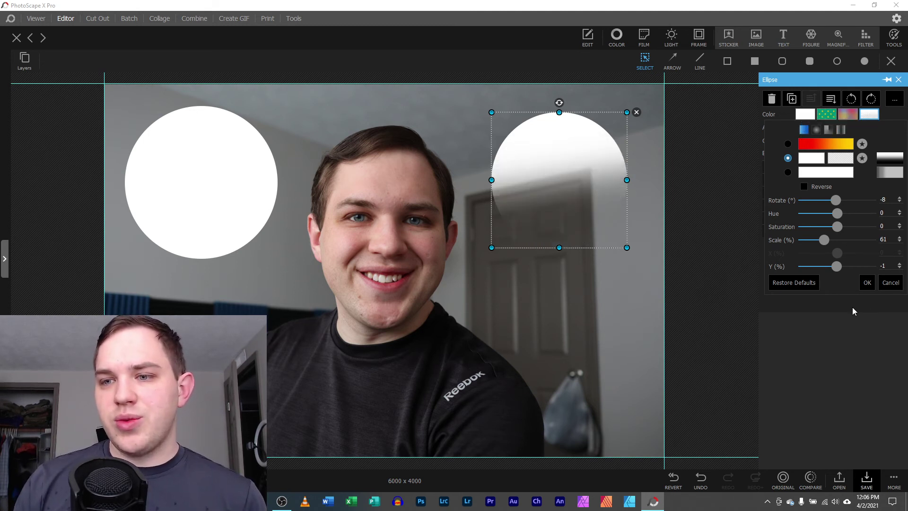
click(798, 285)
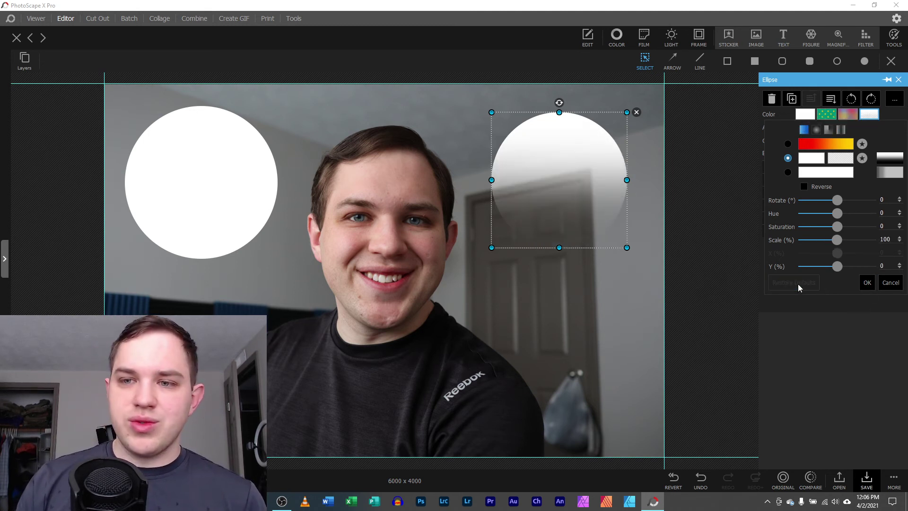
click(863, 161)
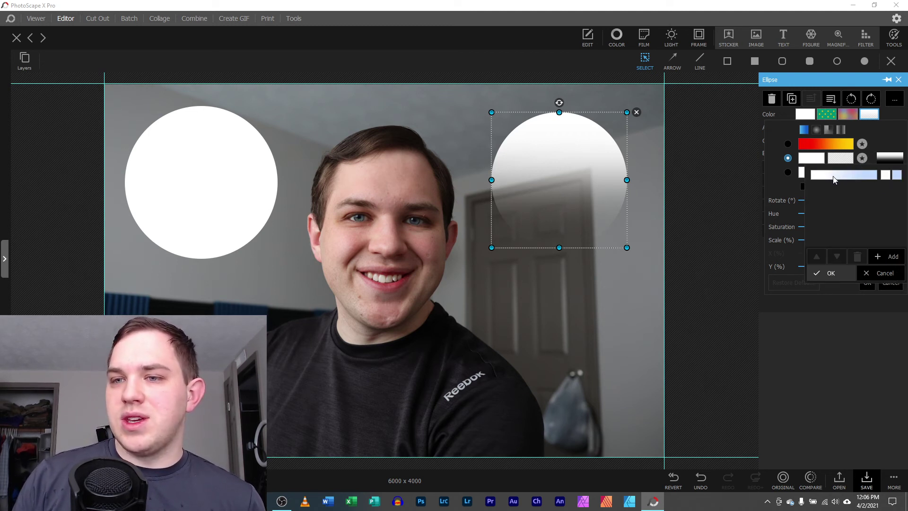
click(846, 177)
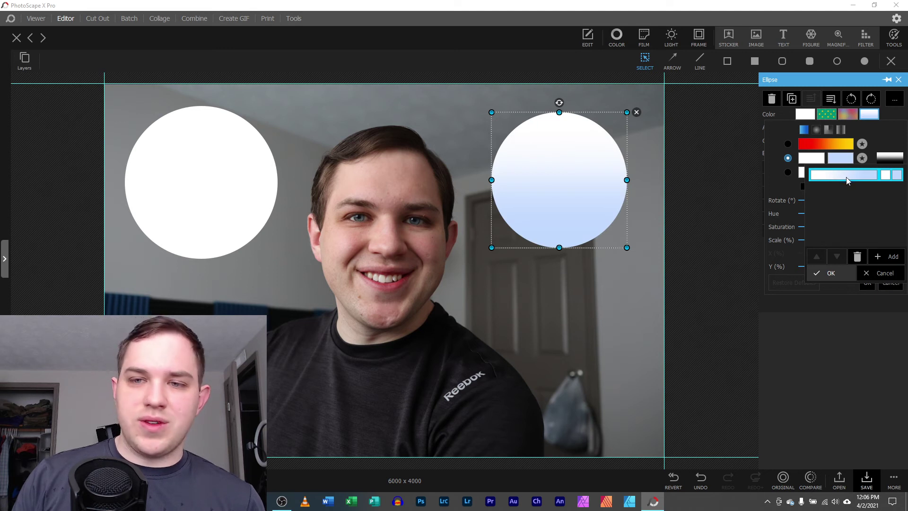
click(885, 273)
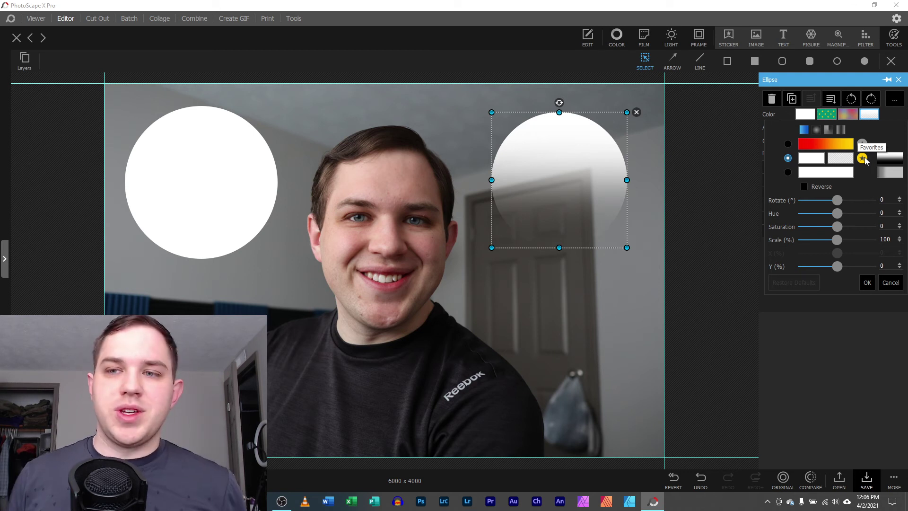
Confirm the gradient, tilt the circle to about -20°, shift it up-left and close the photo.
click(867, 283)
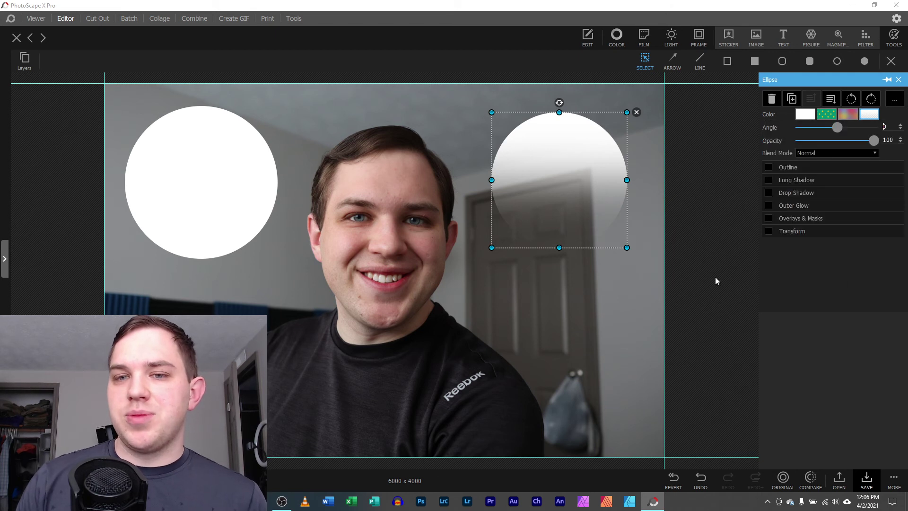
drag(559, 102, 535, 110)
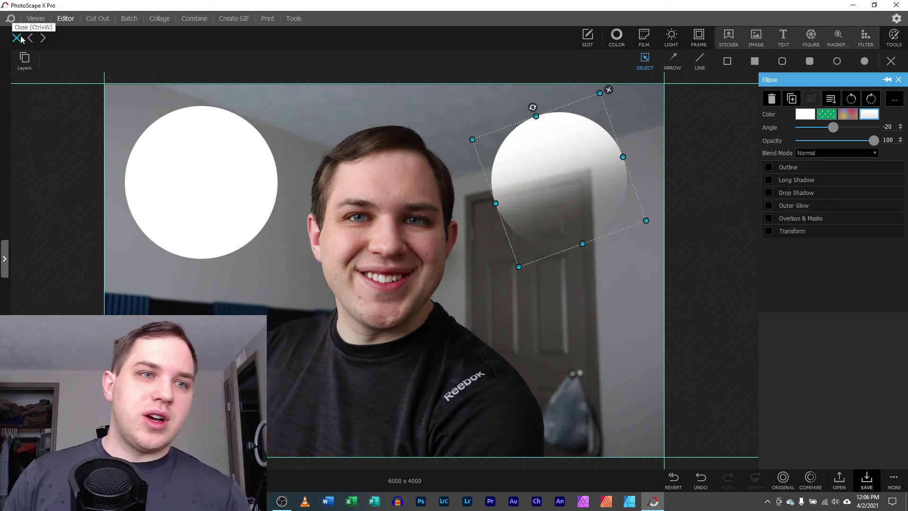
drag(572, 188, 580, 163)
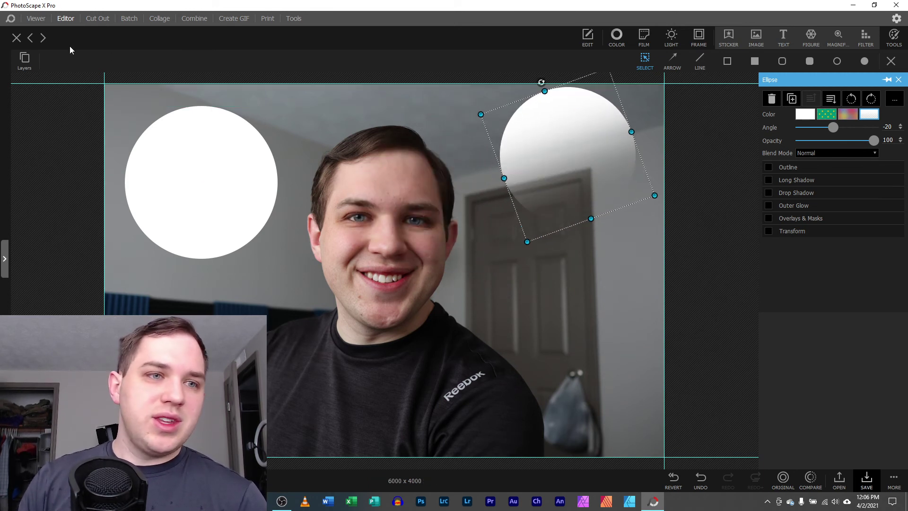
click(16, 40)
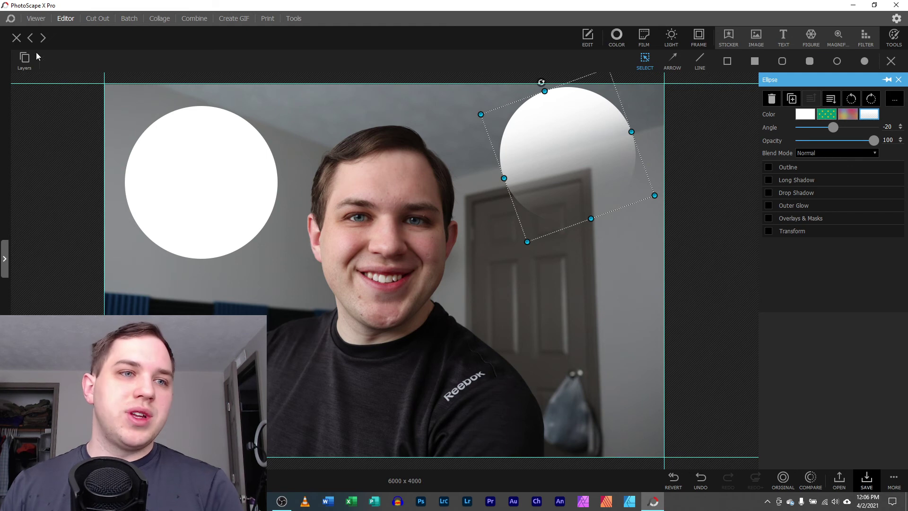
Close the photo without saving and start a new transparent 1080×1080 canvas.
click(465, 258)
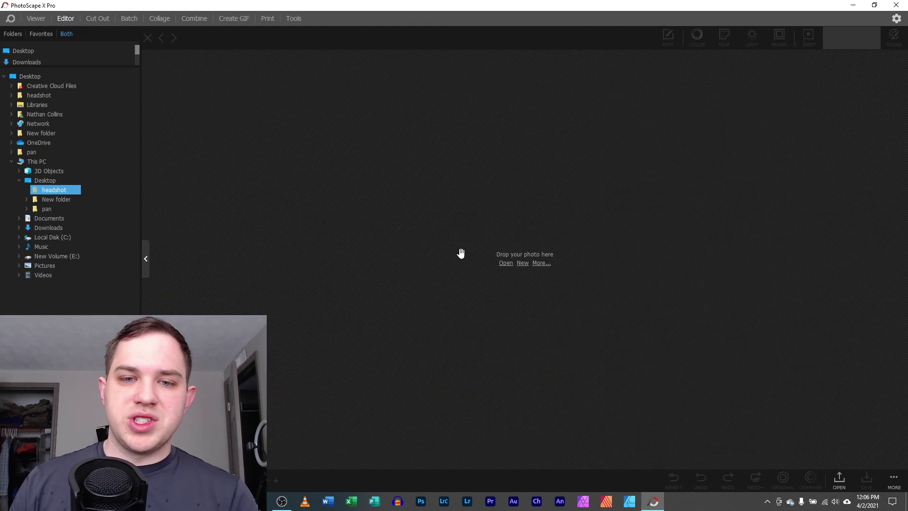
click(524, 263)
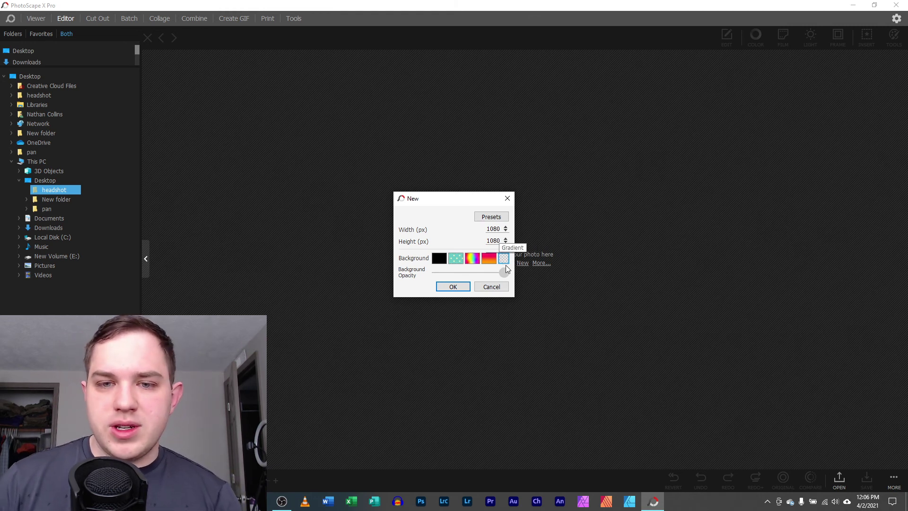
click(453, 287)
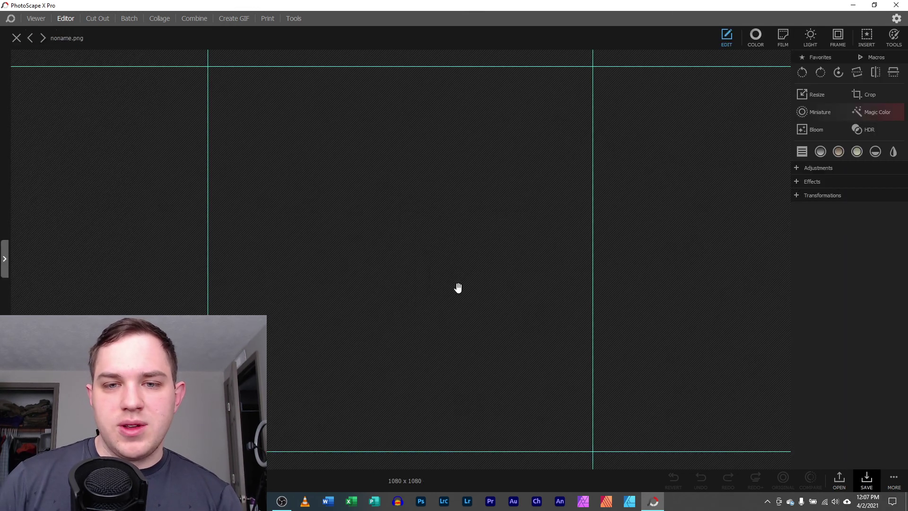
Draw a large filled ellipse circle filling most of the canvas.
click(864, 34)
click(864, 62)
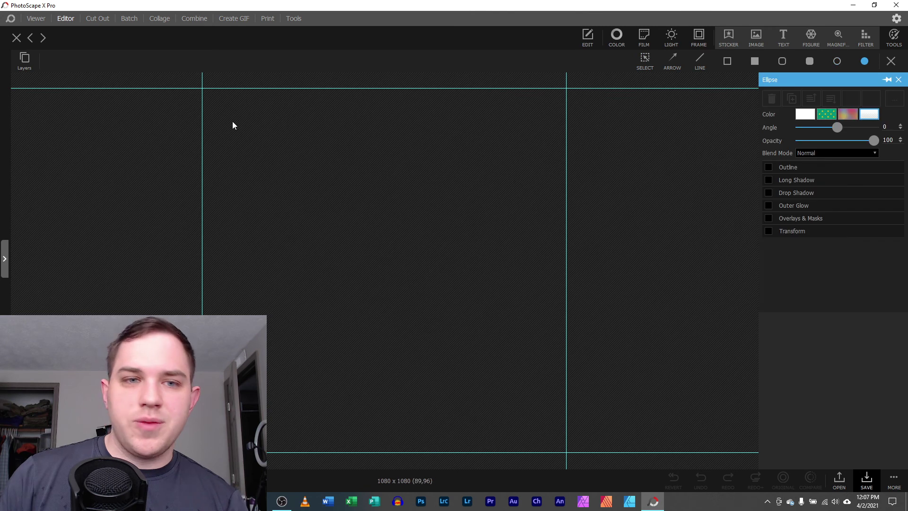
drag(213, 108, 554, 435)
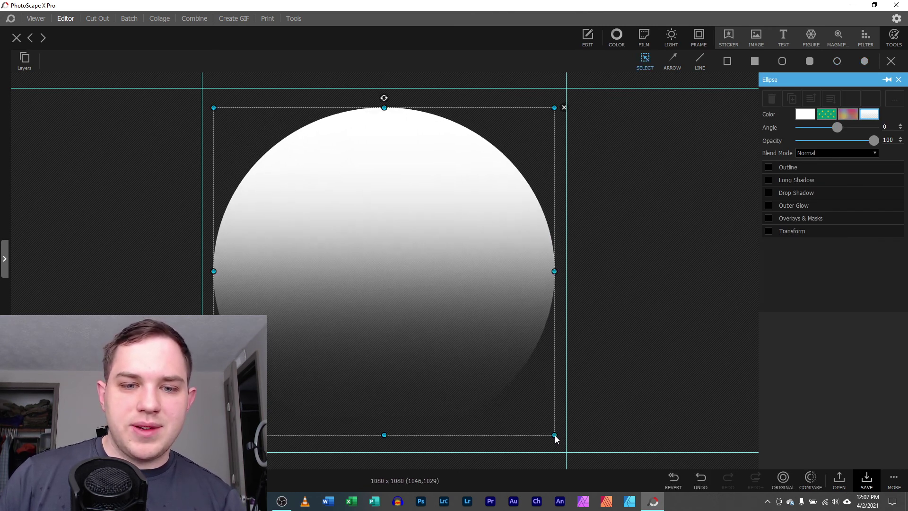
Set the circle's white-to-transparent gradient to -64° rotation and 39% scale, offsetting it on Y.
click(869, 114)
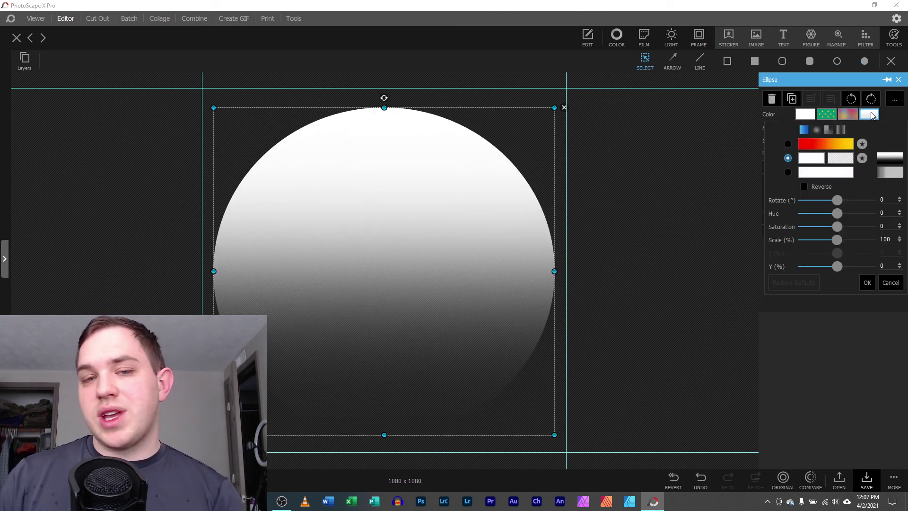
drag(837, 201, 833, 201)
drag(837, 239, 817, 267)
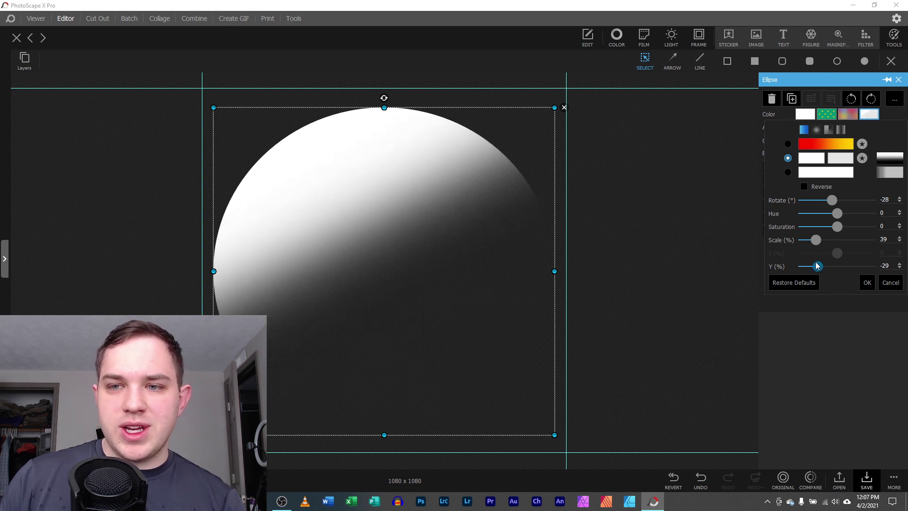
drag(832, 201, 827, 203)
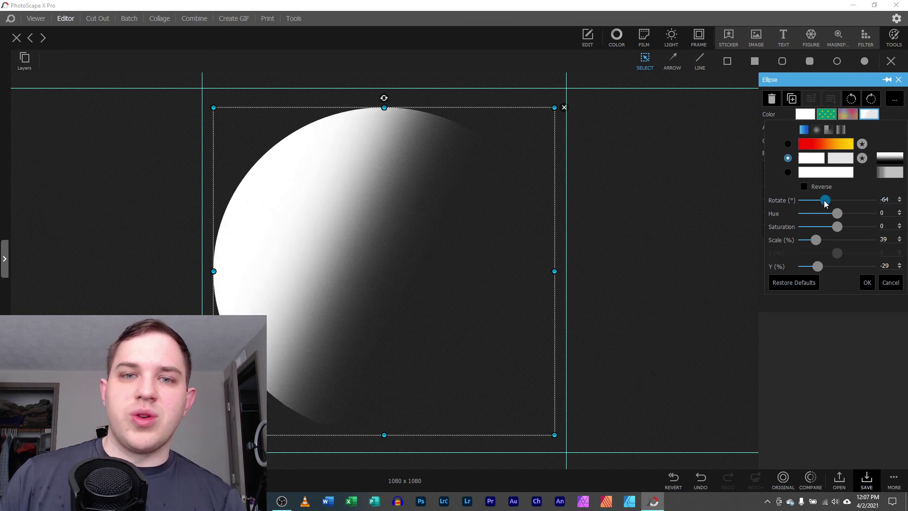
click(702, 205)
click(894, 479)
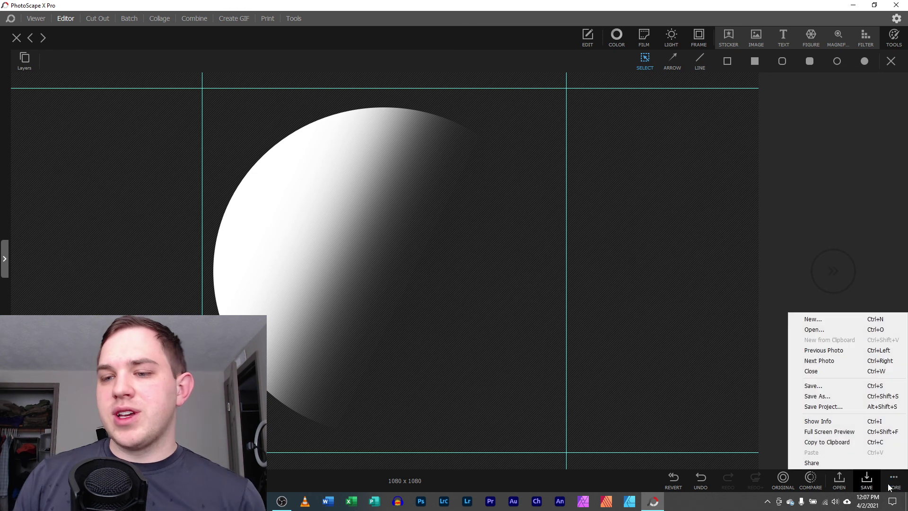
click(823, 402)
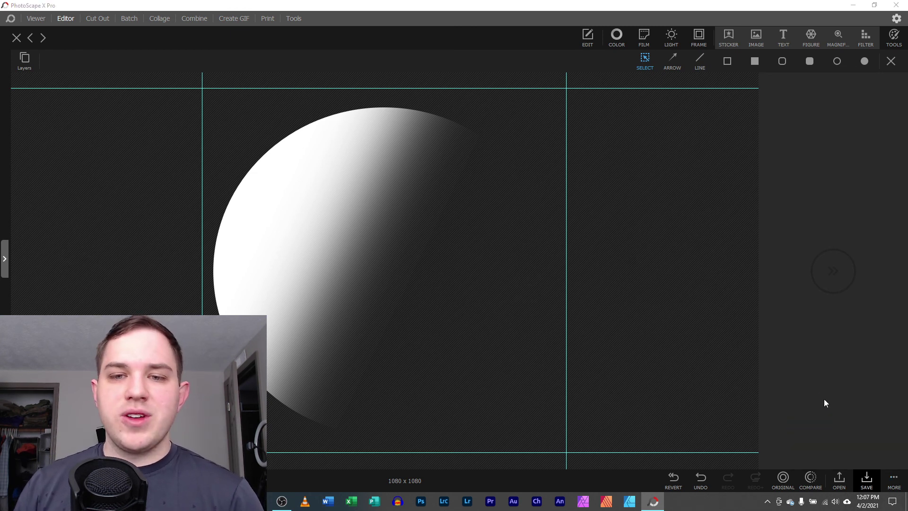
drag(328, 20, 749, 35)
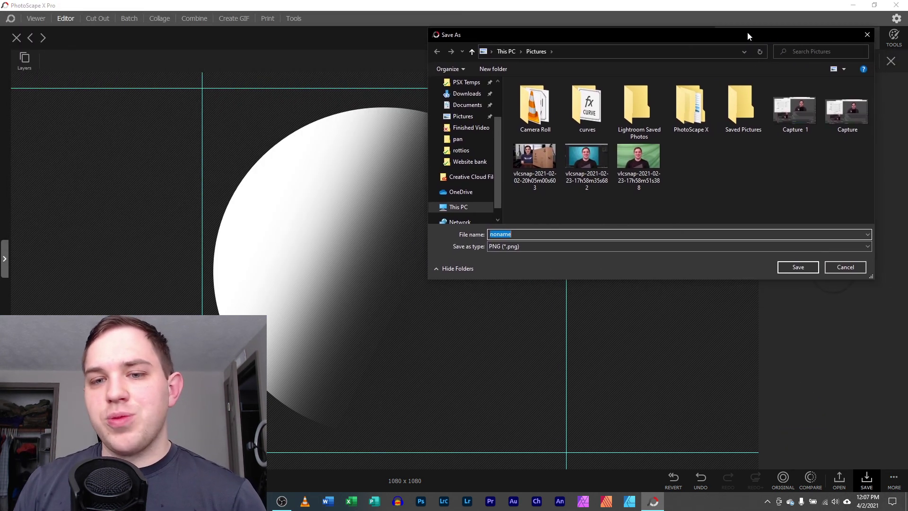
click(844, 267)
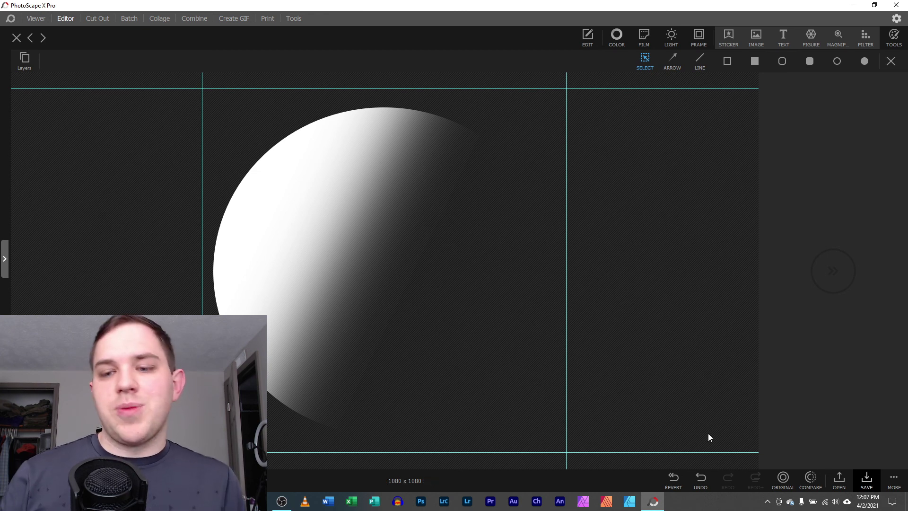
click(767, 502)
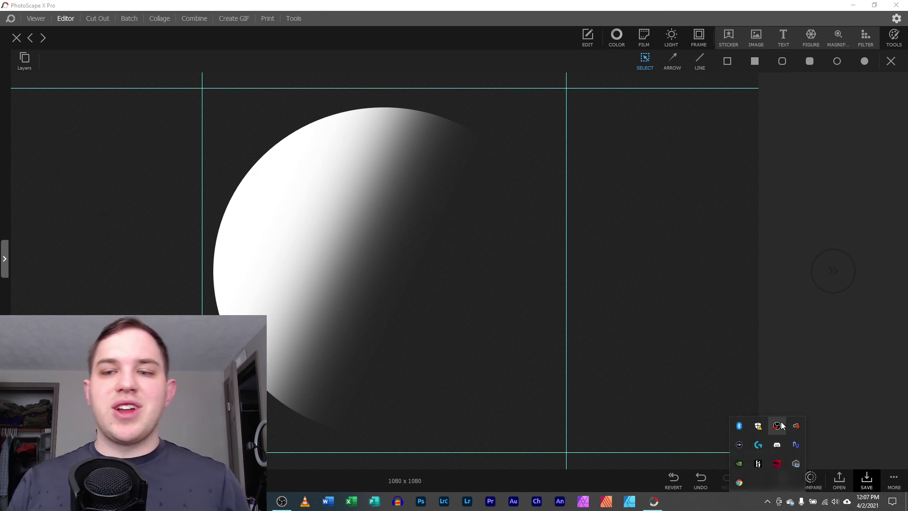